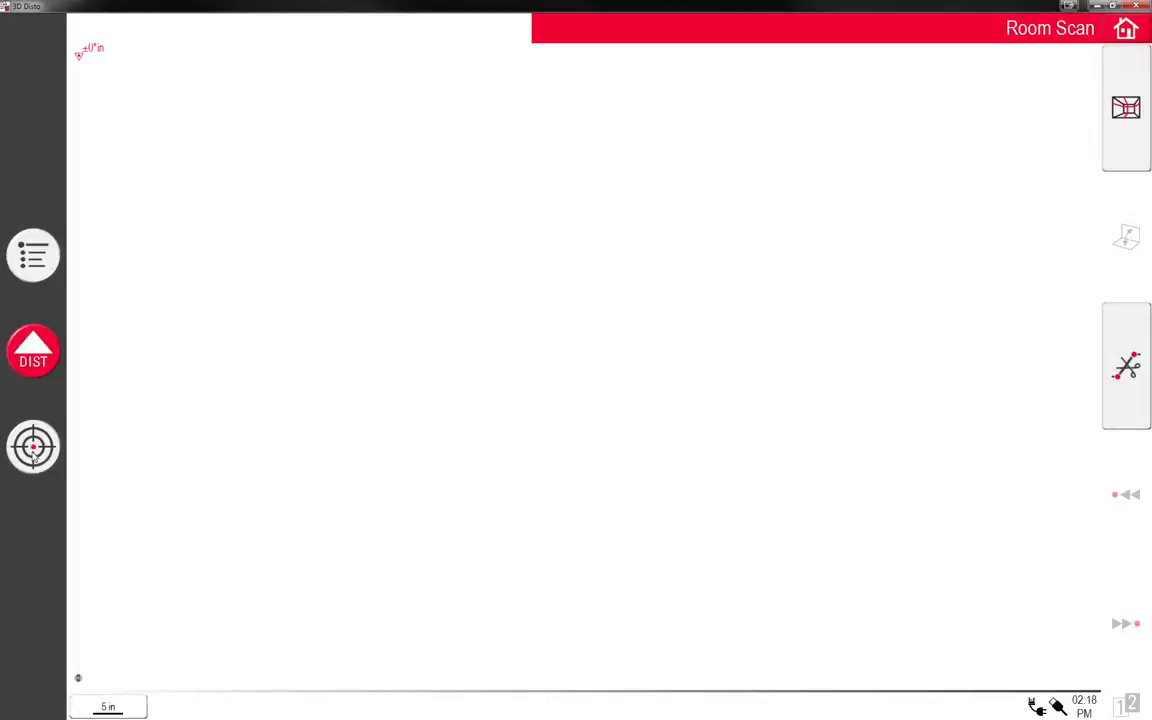
# Aim the Viewfinder at the wall-ceiling corner, reading 77.964° horizontal and 21.449° vertical
pyautogui.click(34, 452)
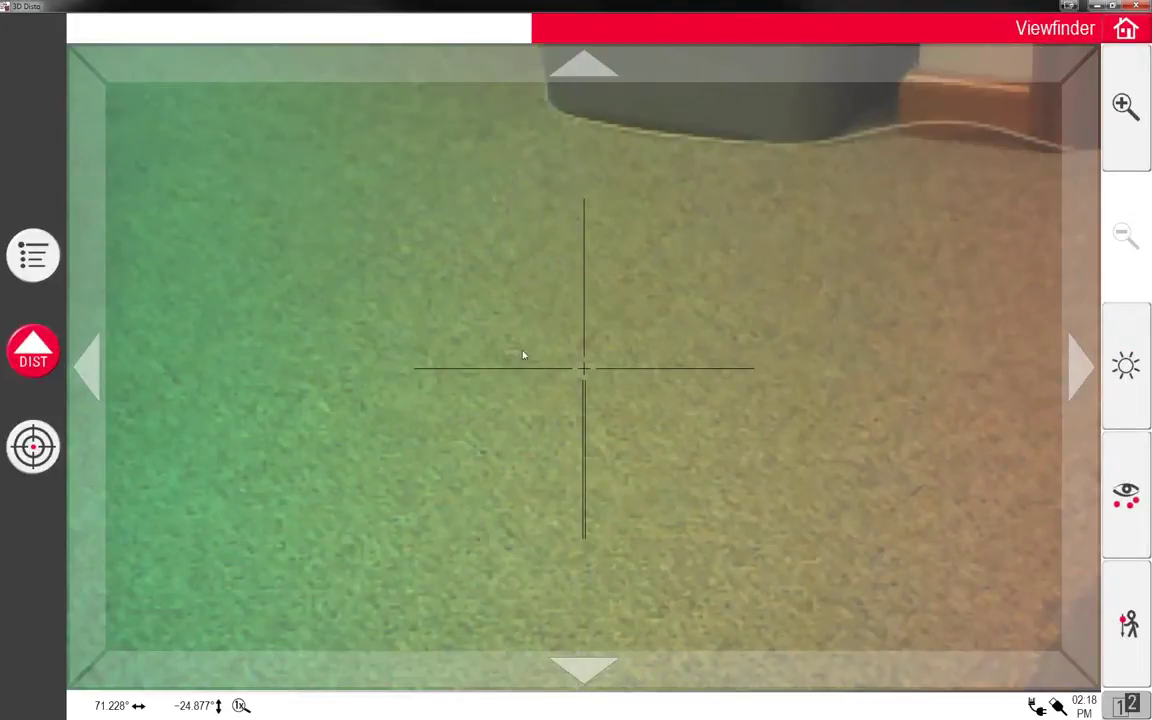
pyautogui.moveTo(577, 331); pyautogui.dragTo(631, 91)
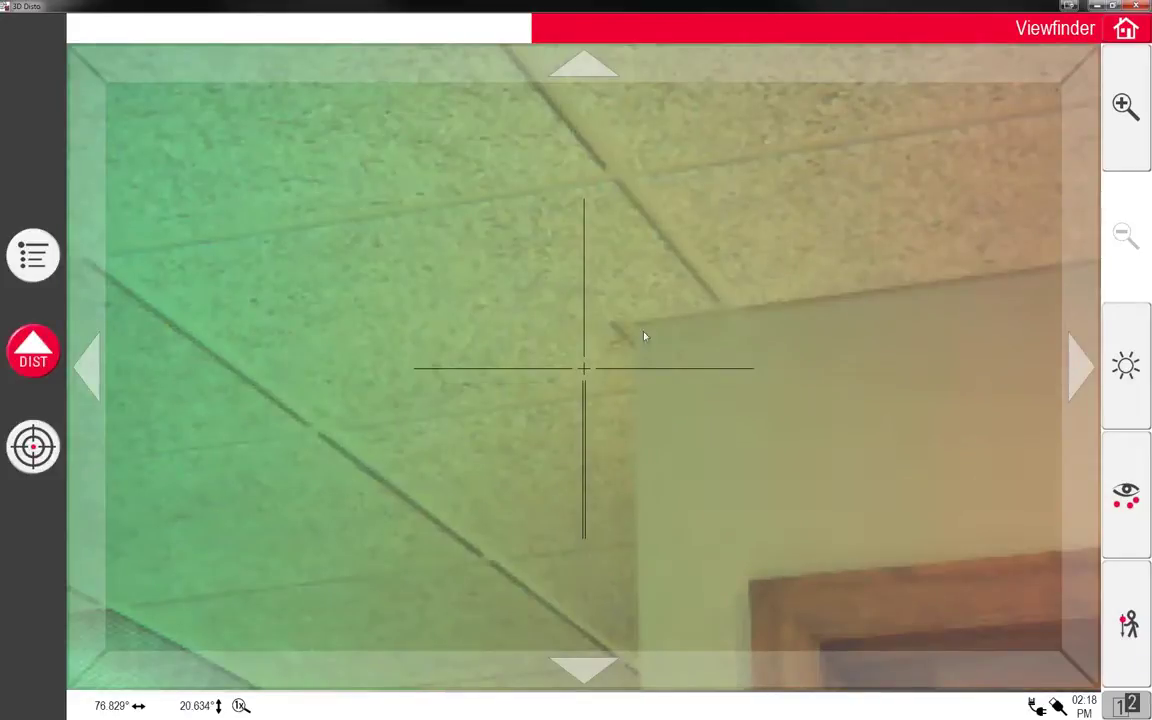
pyautogui.click(639, 330)
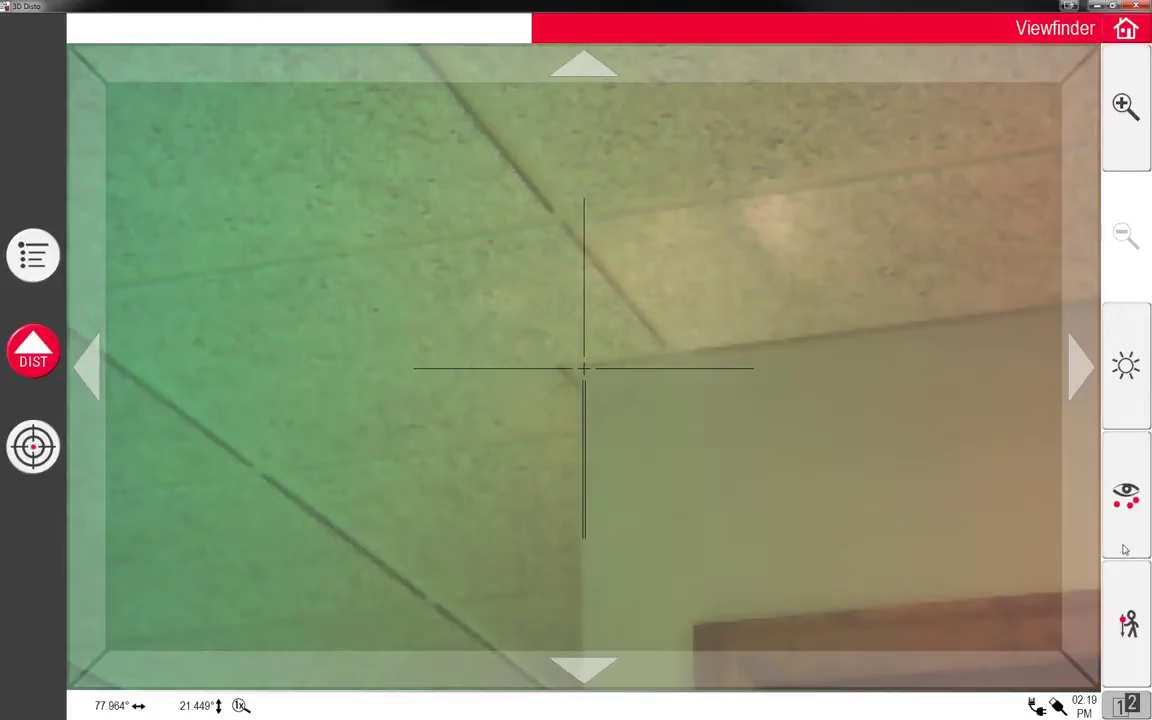
# Zoom in on the corner, switch the aiming mode and capture an edge-enhanced snapshot
pyautogui.click(1123, 112)
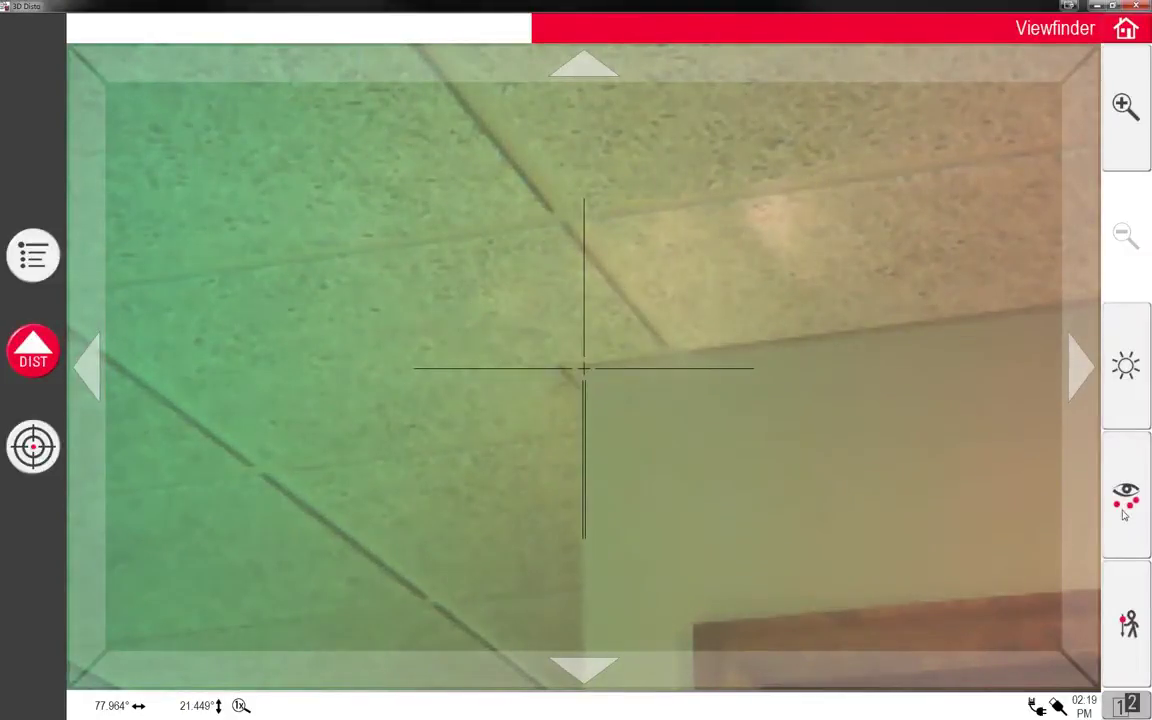
pyautogui.click(1123, 510)
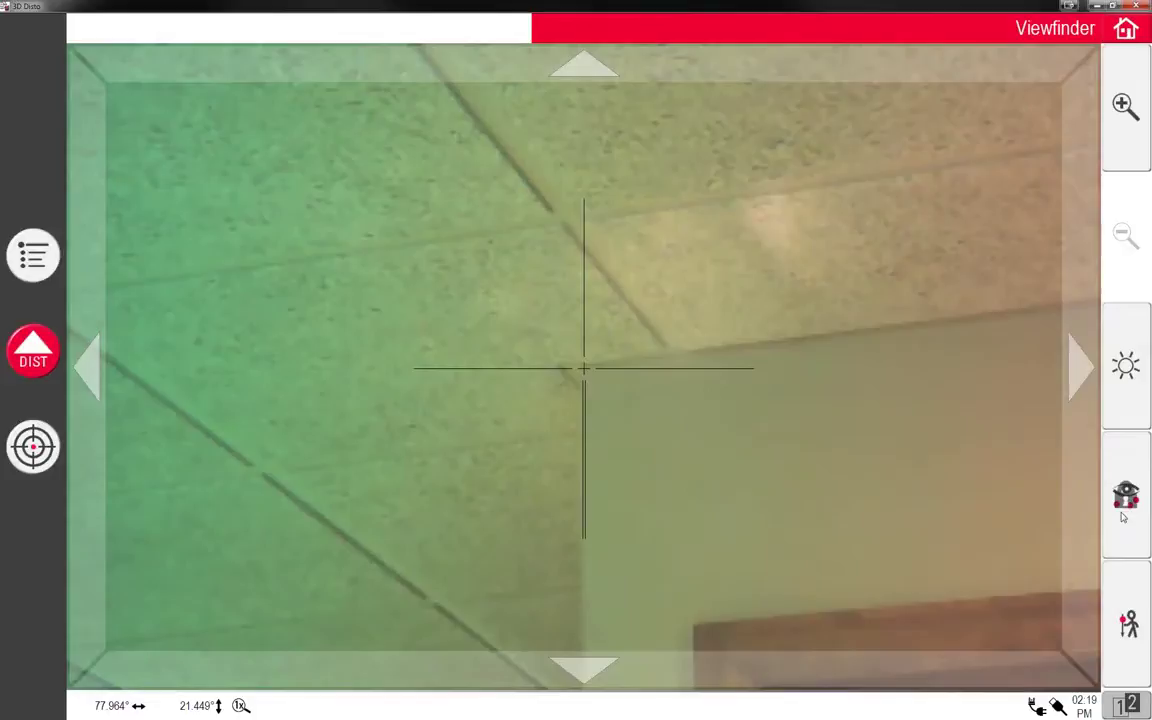
pyautogui.click(1128, 645)
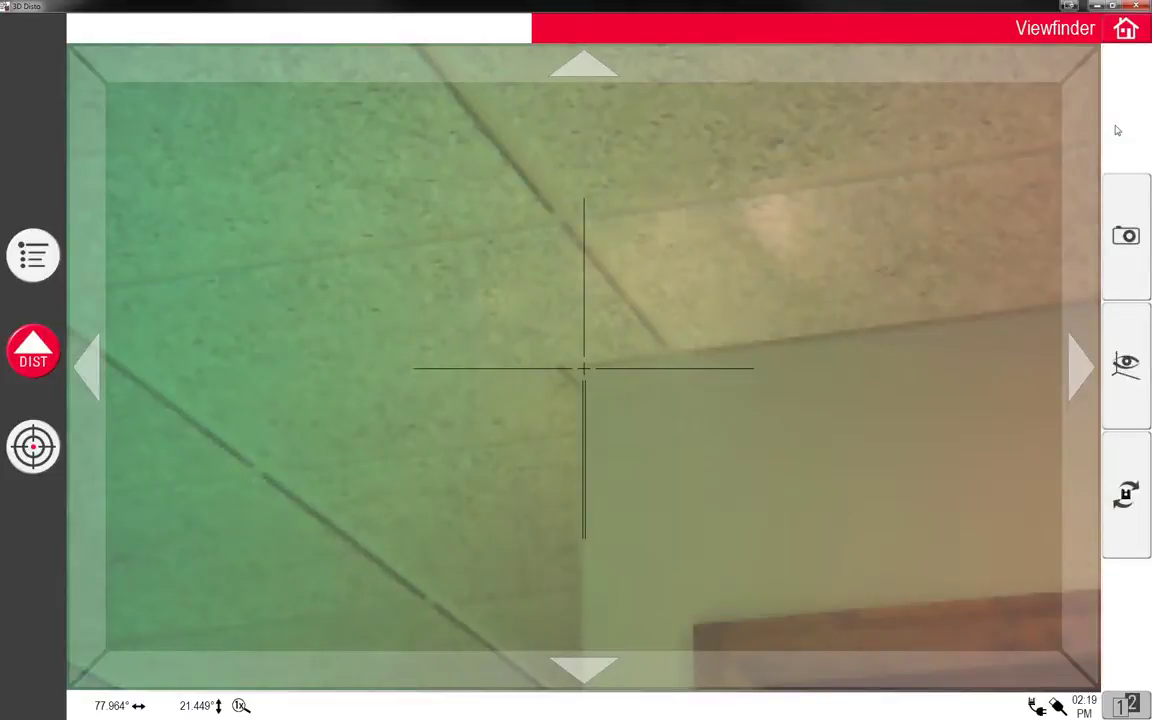
pyautogui.click(1133, 259)
# Return the Viewfinder from the edge-enhanced snapshot to the live colour image of the corner
pyautogui.click(1126, 367)
pyautogui.click(1126, 367)
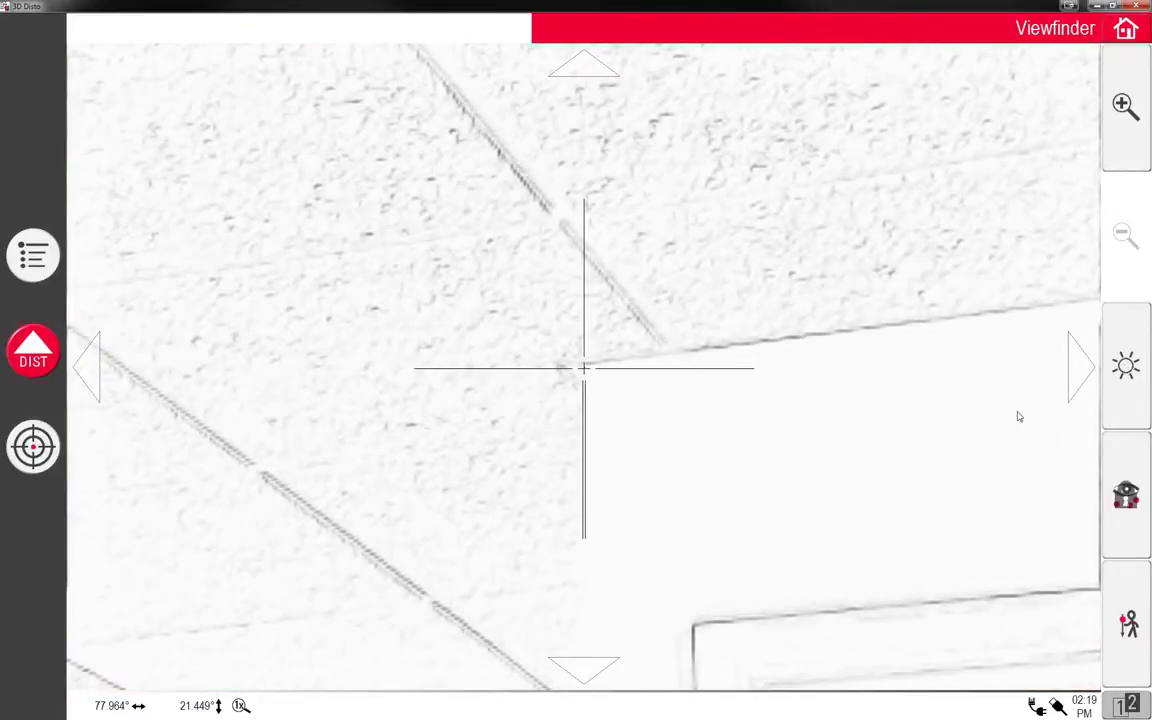
pyautogui.click(1133, 706)
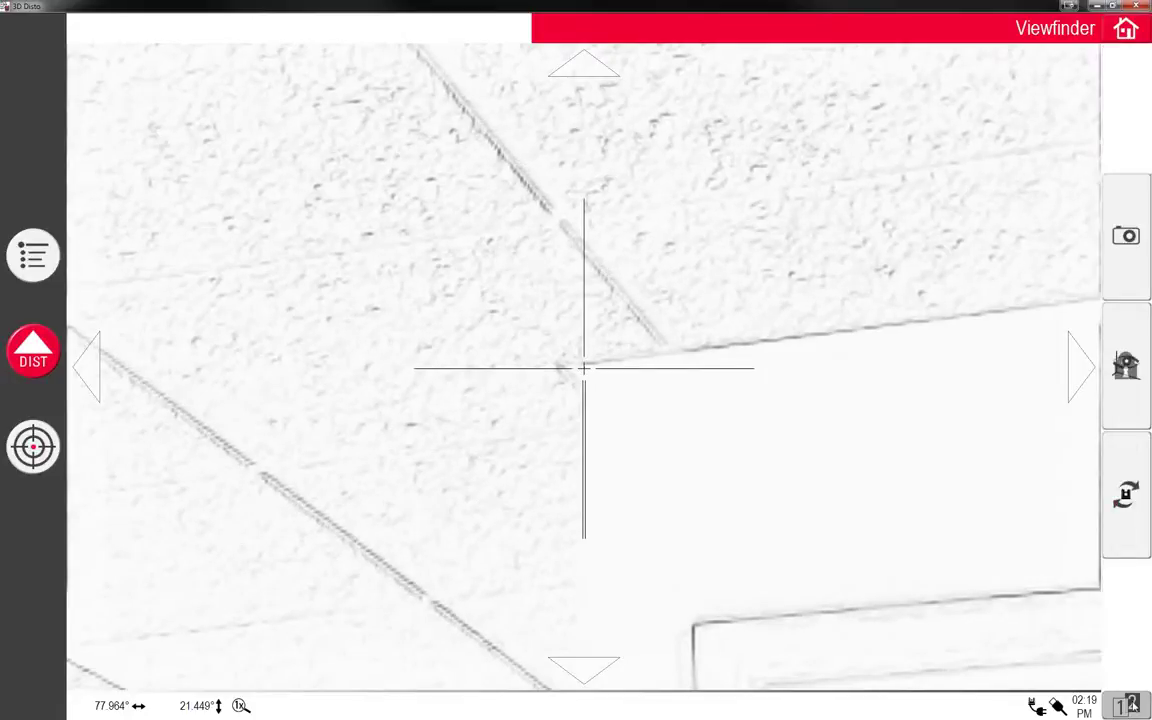
pyautogui.click(1130, 385)
pyautogui.moveTo(1127, 630); pyautogui.dragTo(1115, 360)
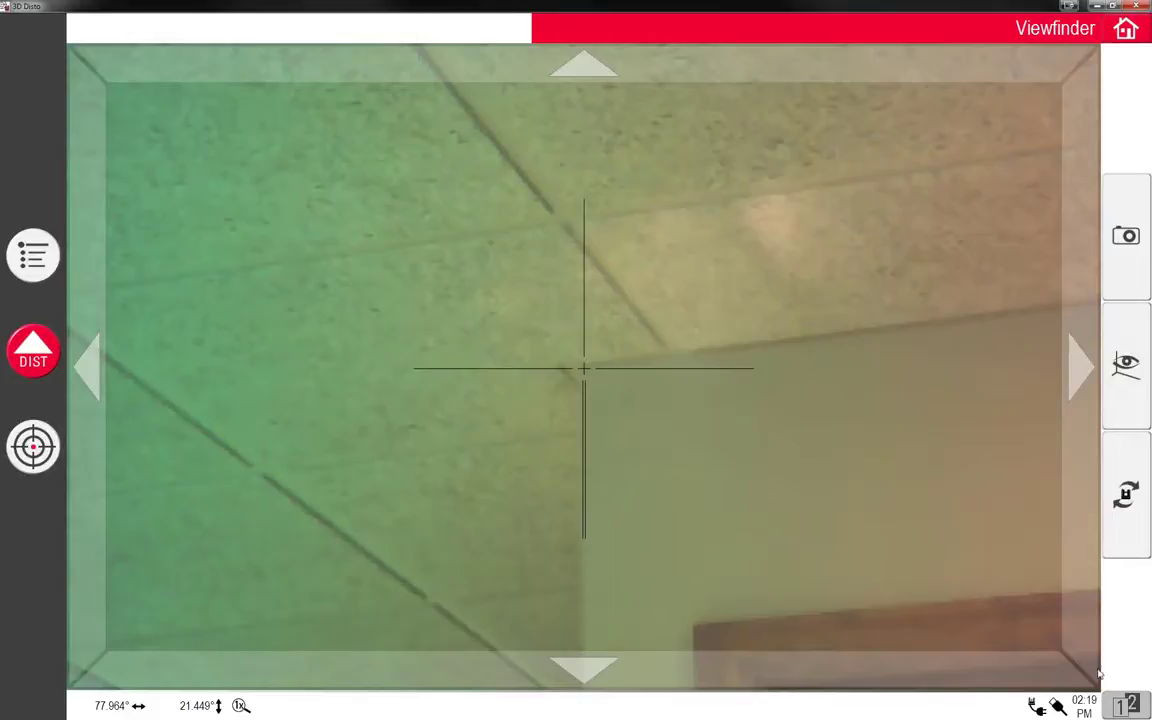
pyautogui.moveTo(1127, 630); pyautogui.dragTo(1124, 395)
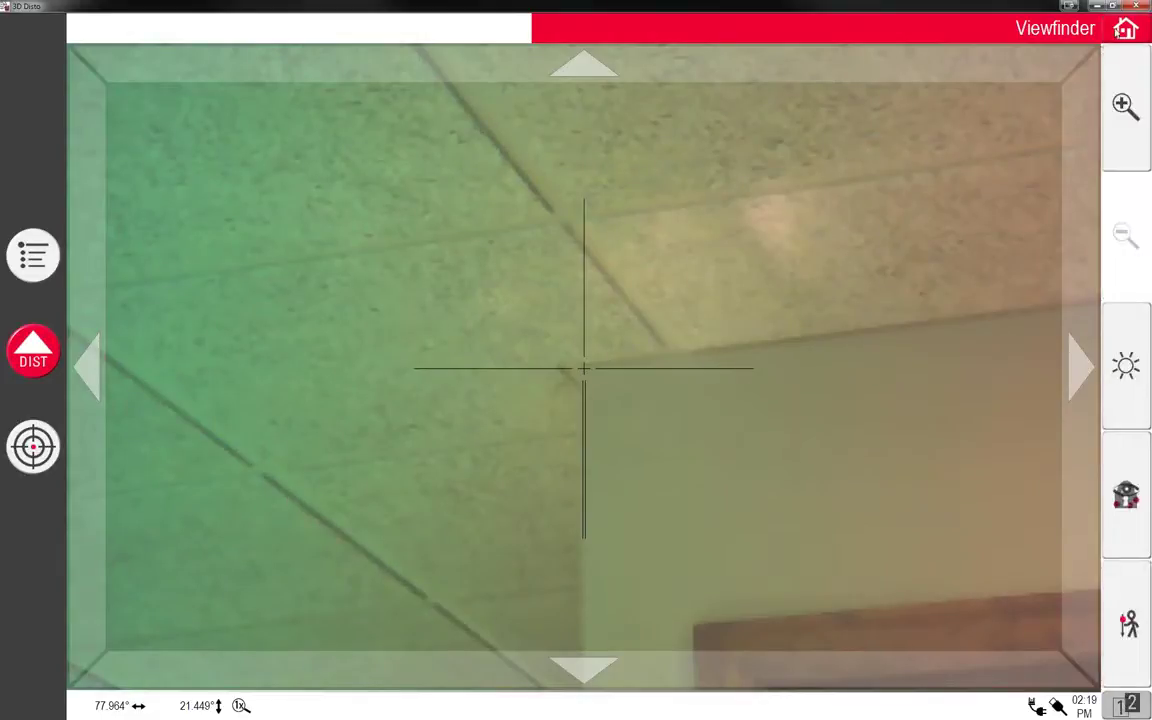
# Record the ceiling corner as point 2, then measure the next corner as point 3 at 115.272°, 30.197°
pyautogui.doubleClick(589, 363)
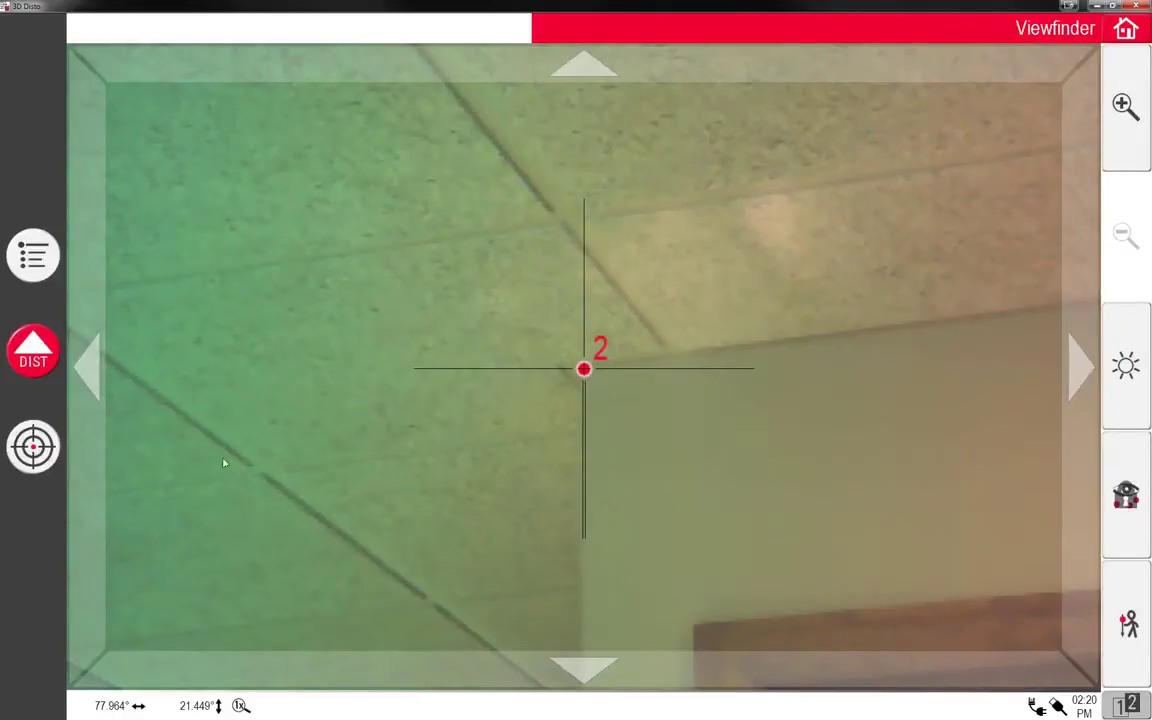
pyautogui.click(33, 450)
pyautogui.click(868, 336)
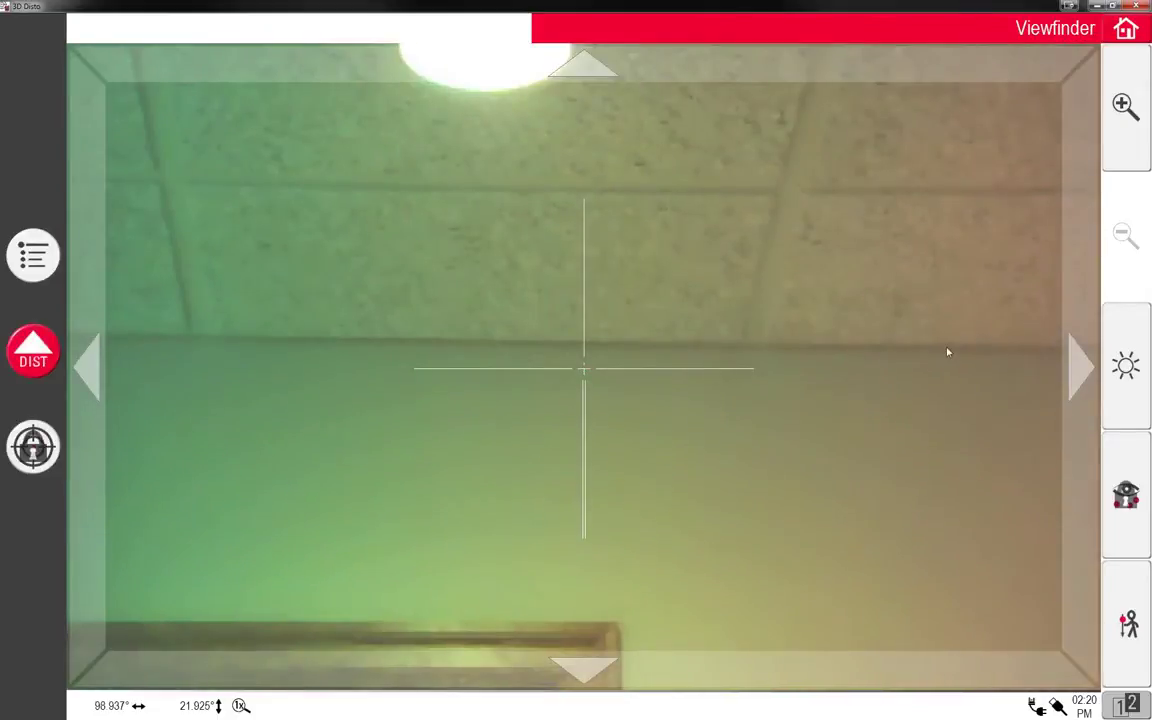
pyautogui.click(946, 352)
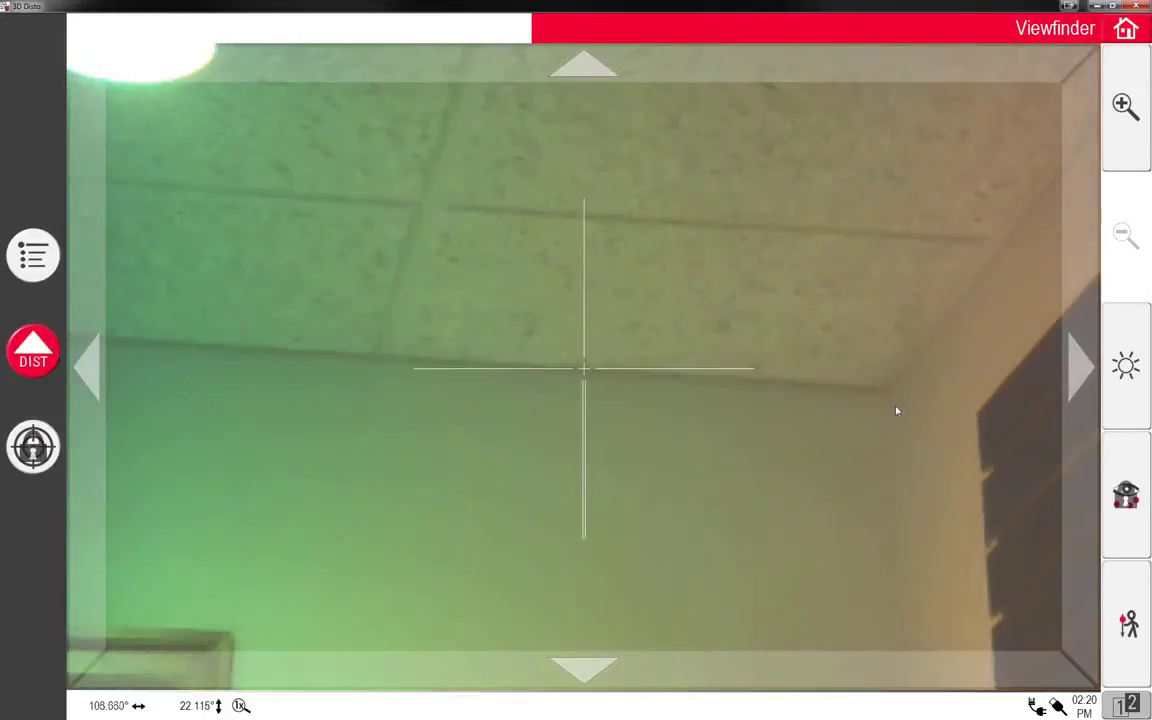
pyautogui.click(830, 417)
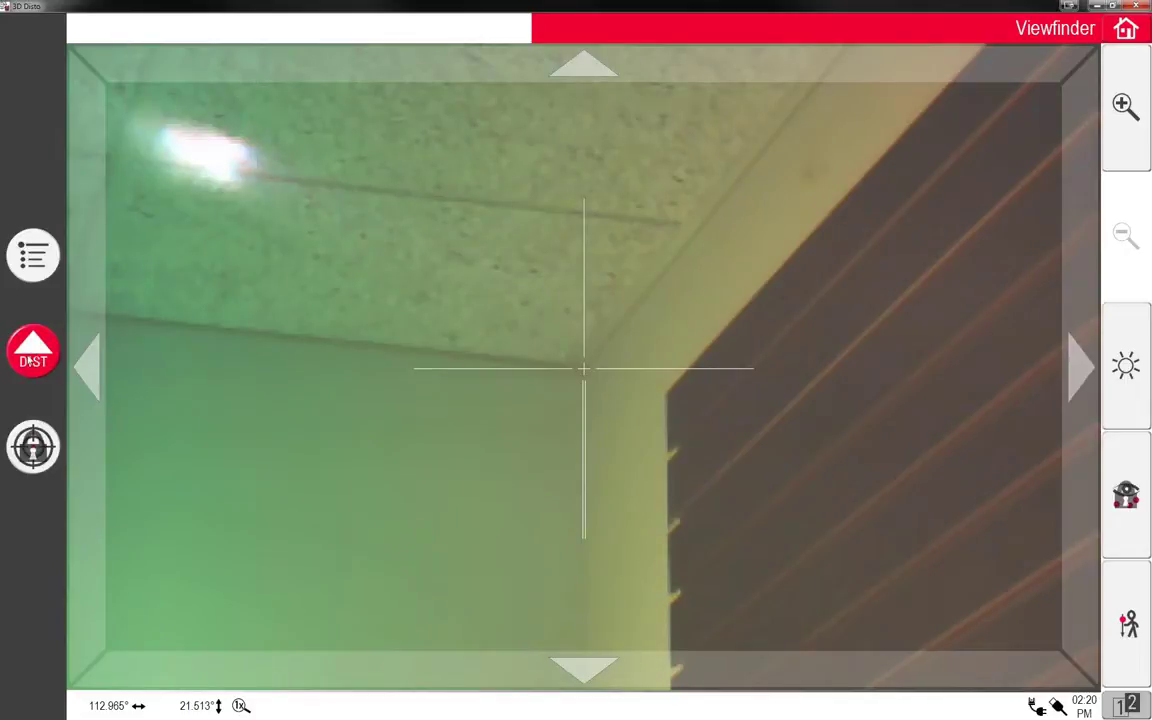
pyautogui.click(31, 360)
# Steer the instrument right toward the fourth corner, stopping on the ceiling edge
pyautogui.click(770, 148)
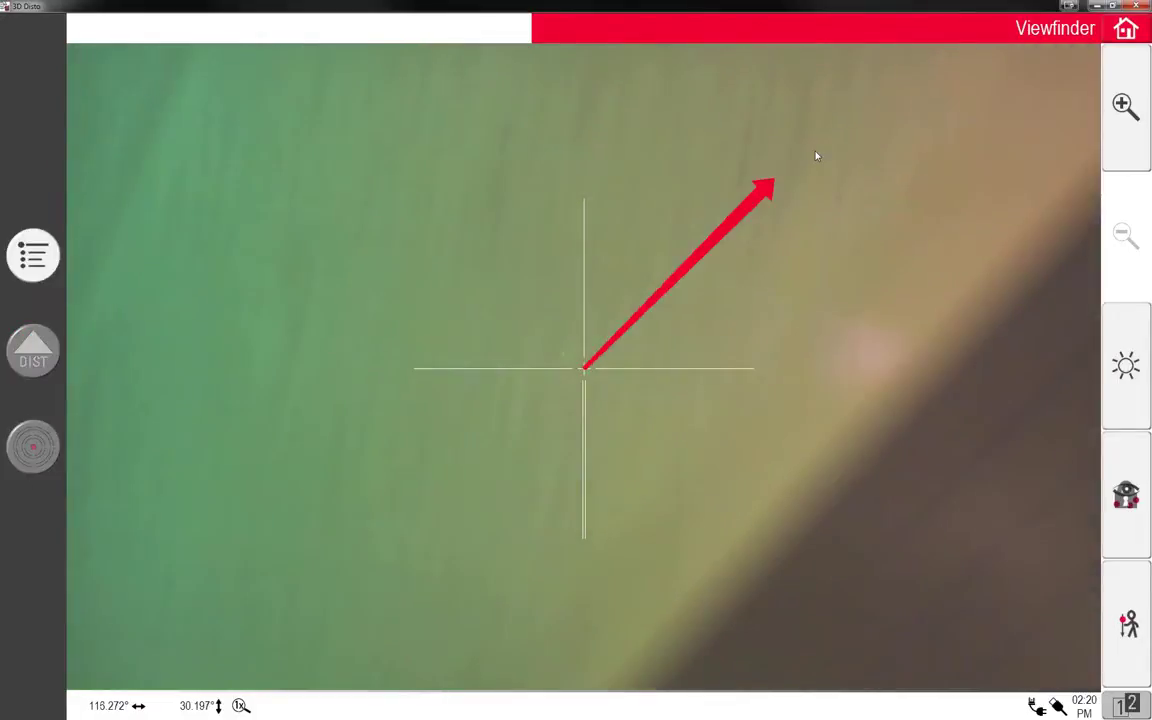
pyautogui.click(892, 247)
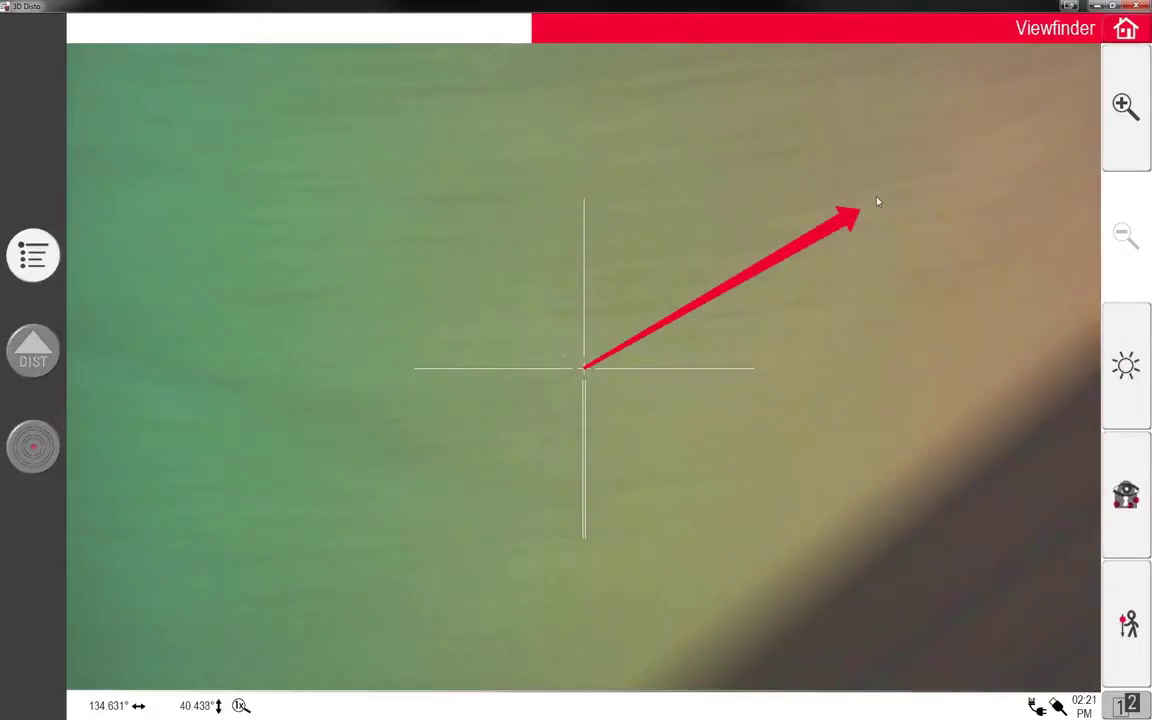
pyautogui.click(846, 165)
pyautogui.click(896, 183)
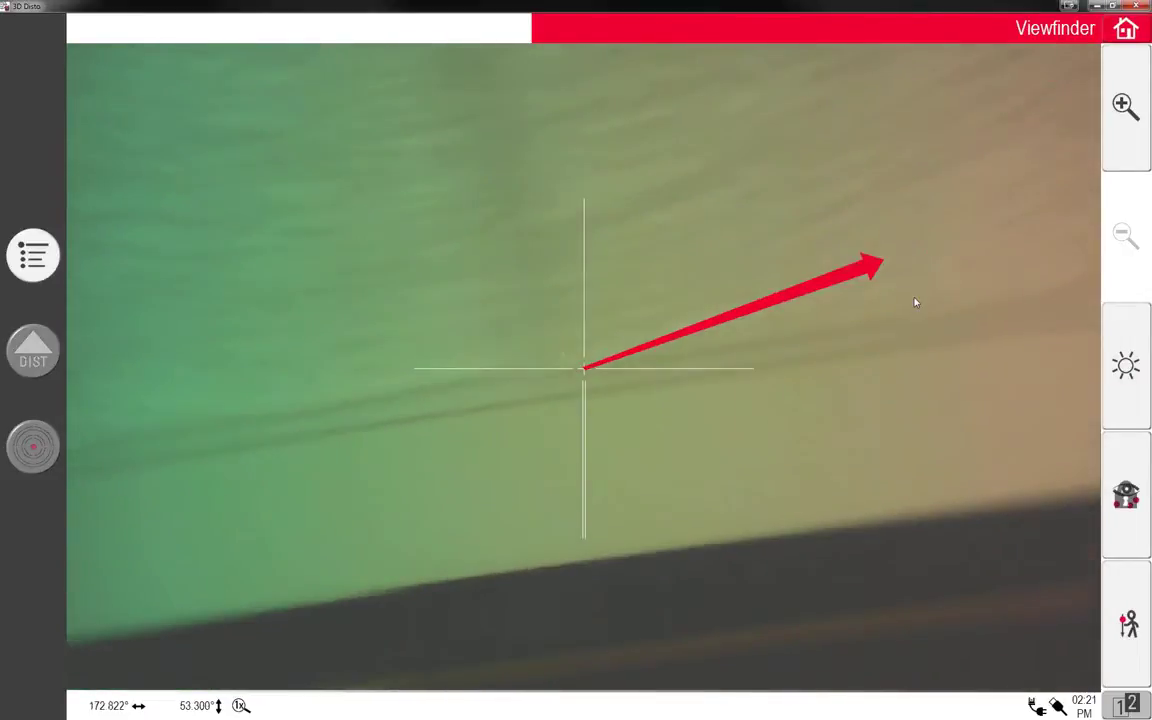
pyautogui.click(918, 432)
pyautogui.click(915, 468)
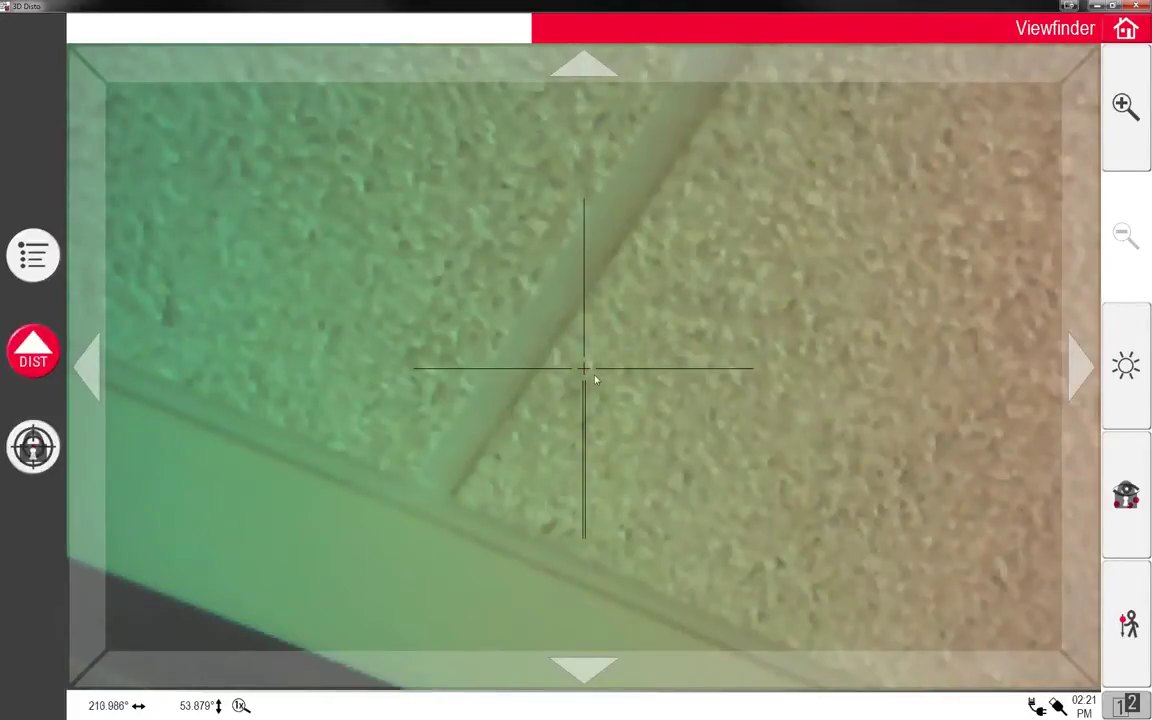
# Aim at the far-wall ceiling corner, measure it as point 4 and view the 219 7/32 in wall
pyautogui.click(760, 474)
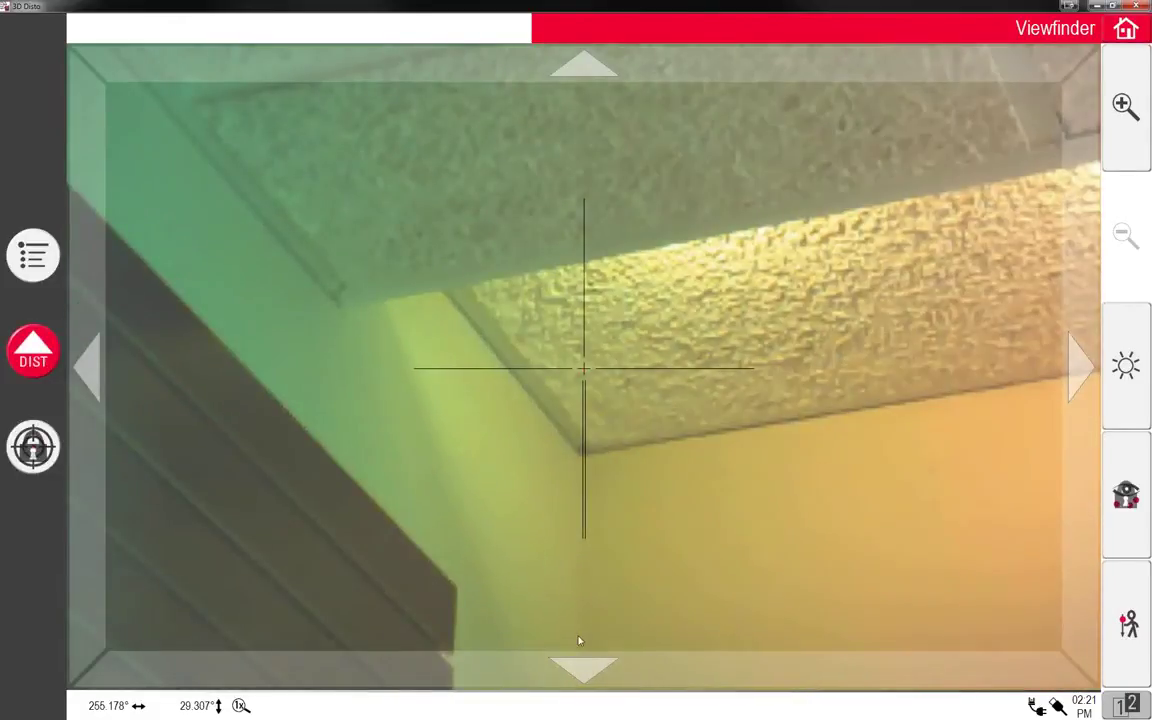
pyautogui.click(584, 615)
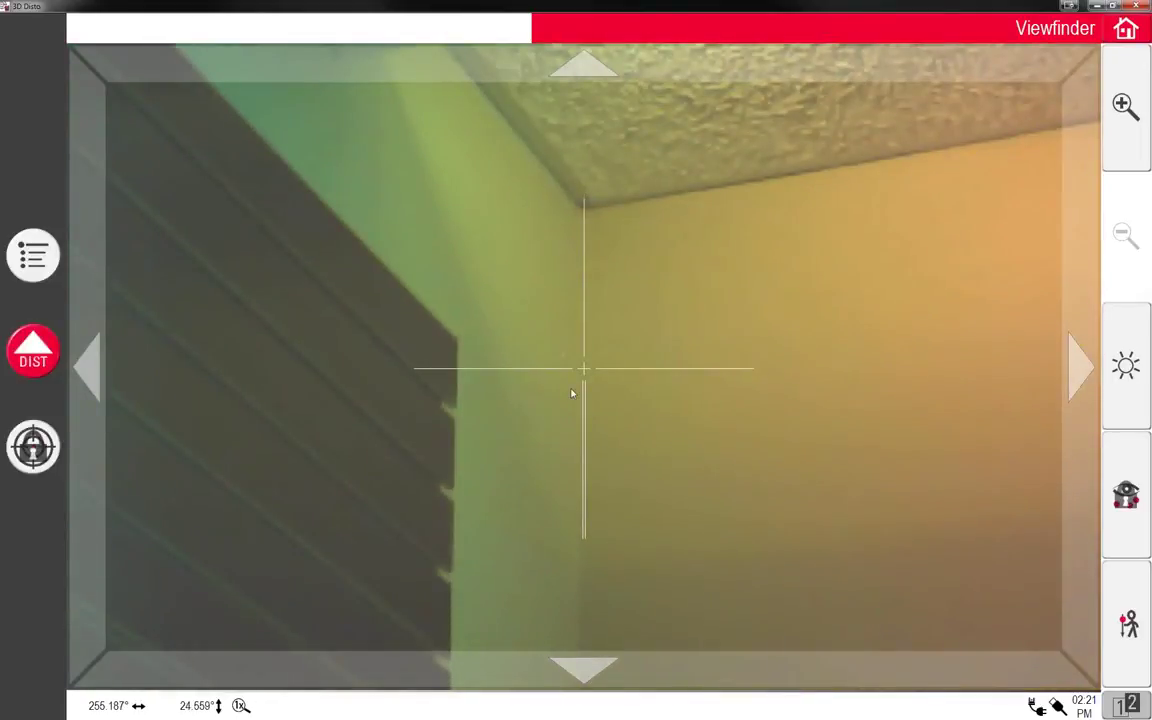
pyautogui.click(584, 373)
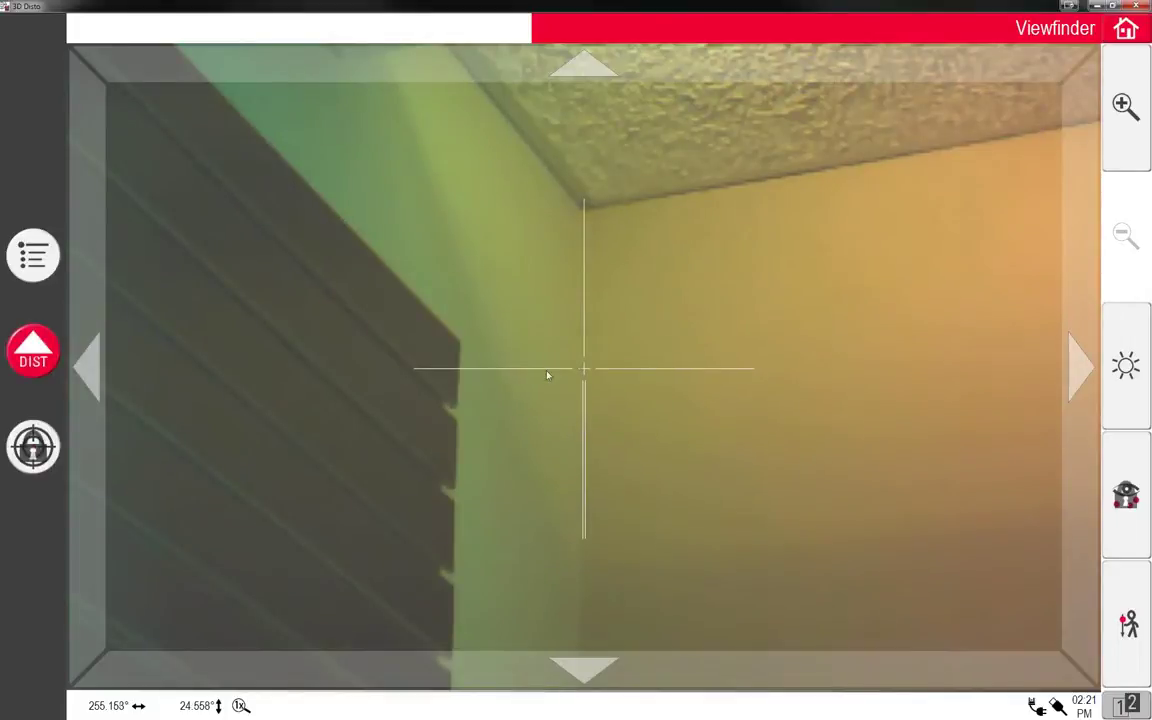
pyautogui.click(34, 352)
pyautogui.click(30, 450)
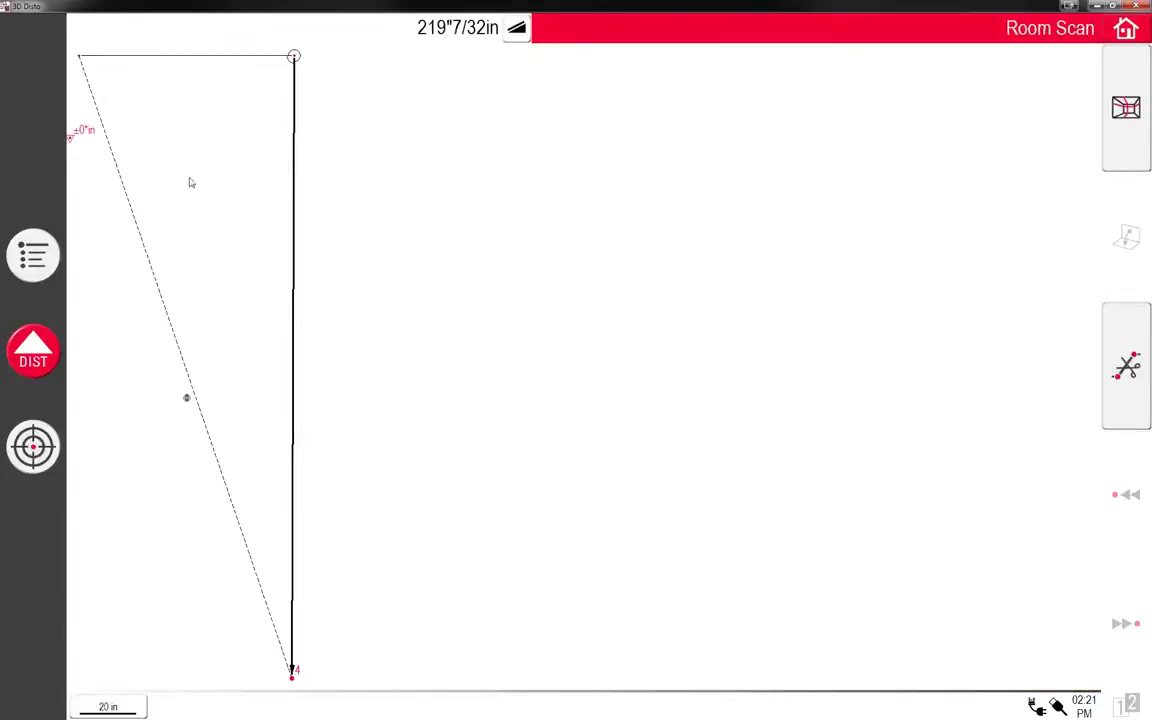
pyautogui.moveTo(190, 180)
pyautogui.mouseDown()
pyautogui.moveTo(522, 213)
pyautogui.moveTo(527, 178)
pyautogui.moveTo(522, 200)
pyautogui.mouseUp()
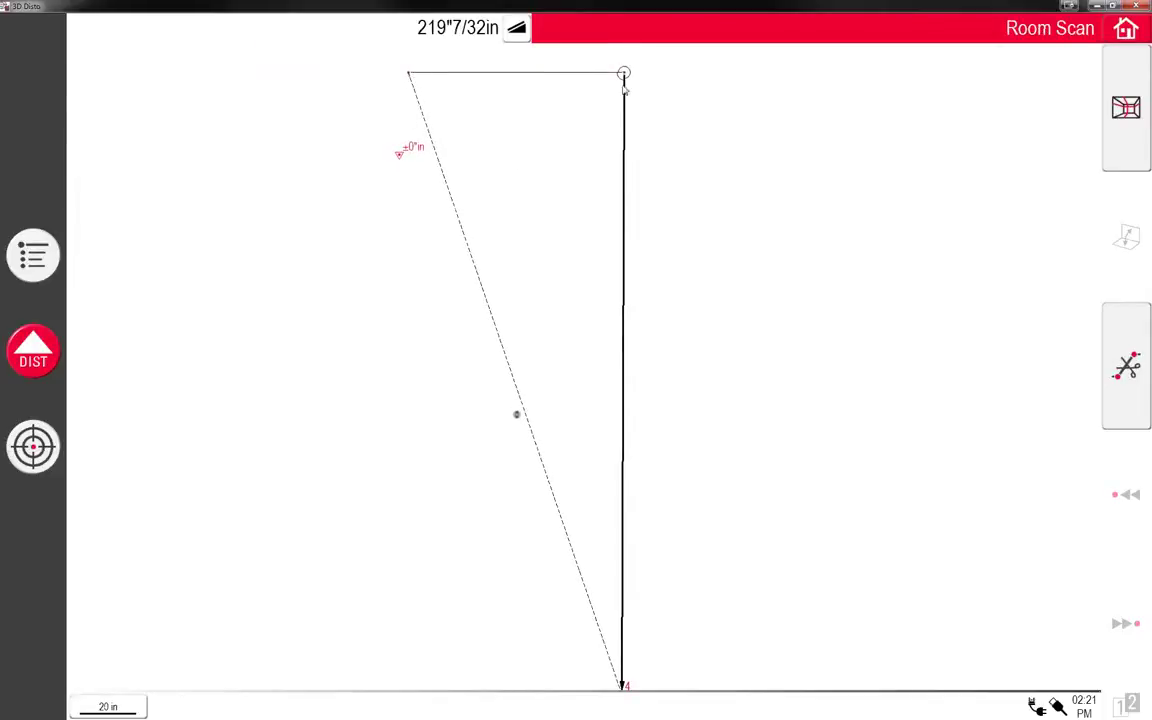
pyautogui.moveTo(637, 688)
pyautogui.mouseDown()
pyautogui.moveTo(674, 586)
pyautogui.moveTo(550, 466)
pyautogui.mouseUp()
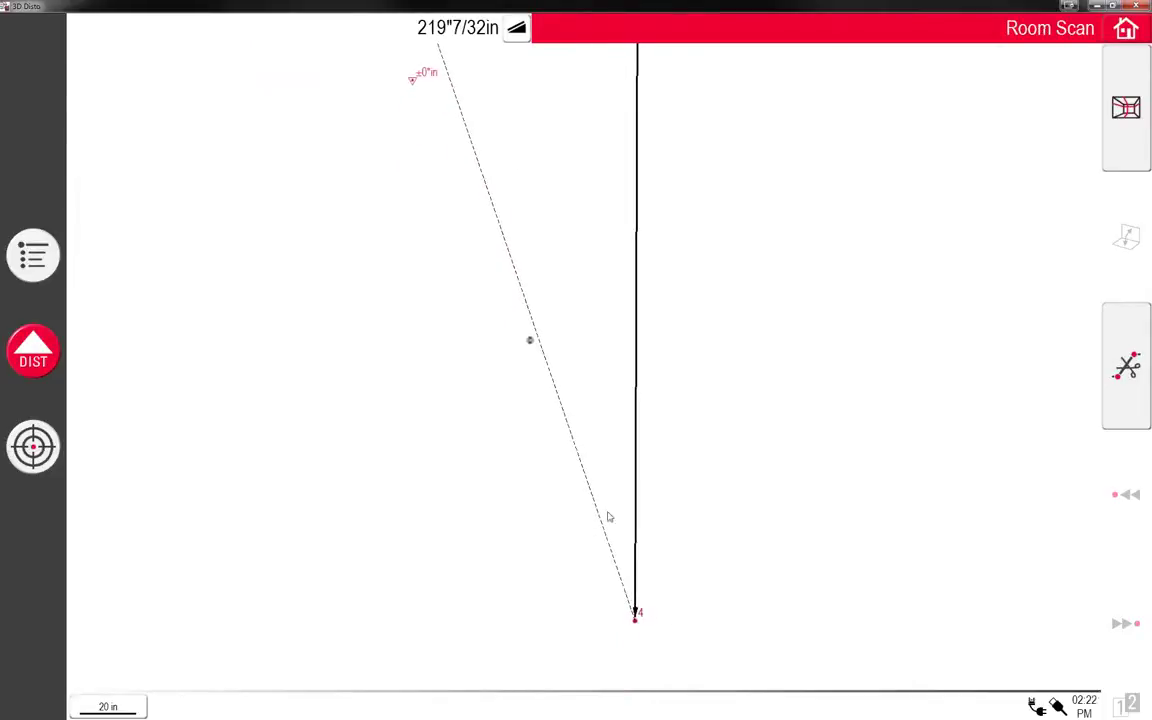
pyautogui.moveTo(420, 58); pyautogui.dragTo(475, 241)
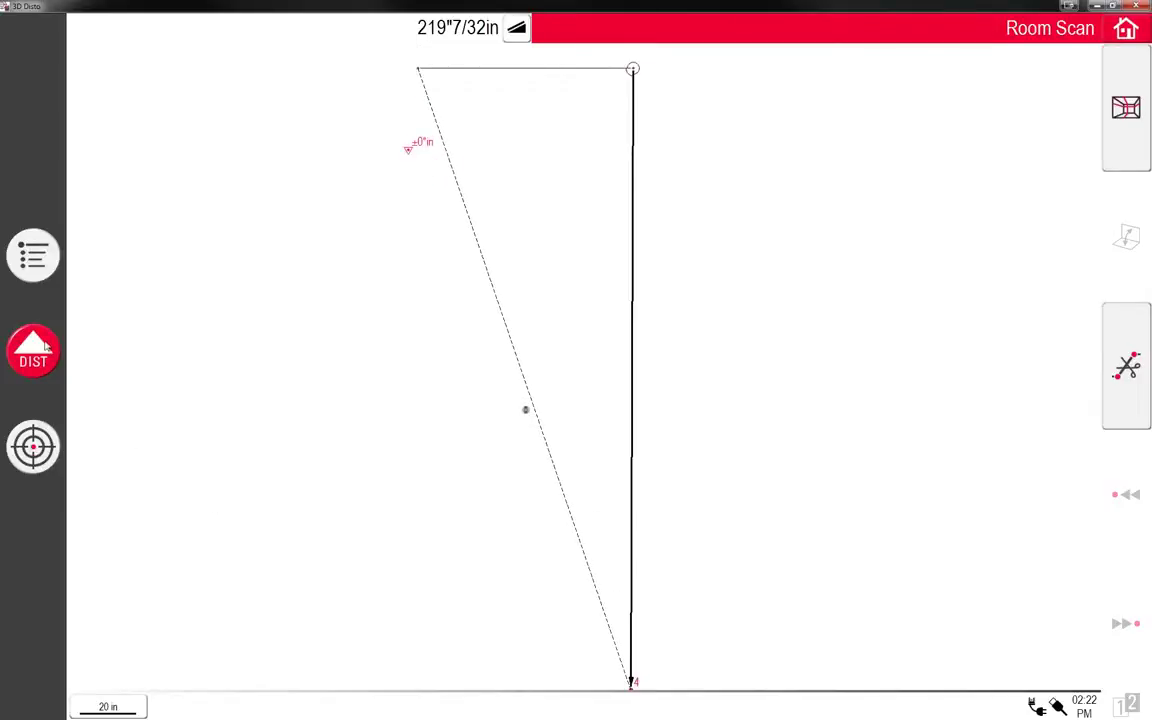
pyautogui.click(33, 447)
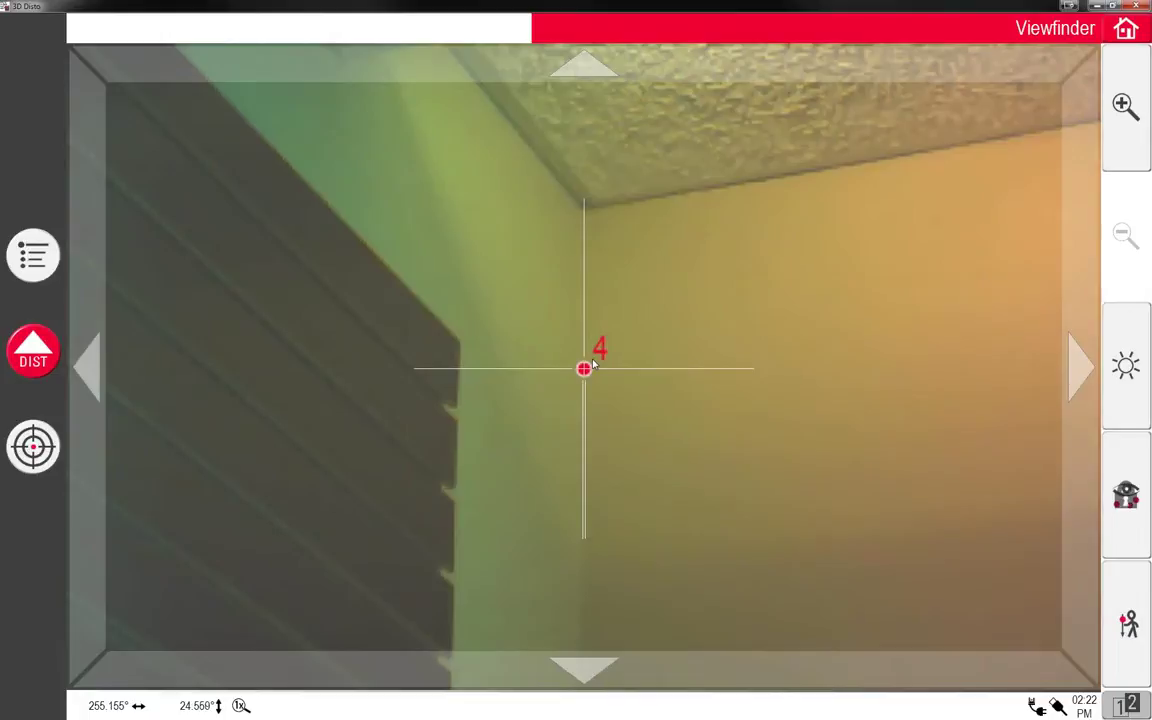
# Turn the instrument by a custom angle of 60°
pyautogui.click(1130, 706)
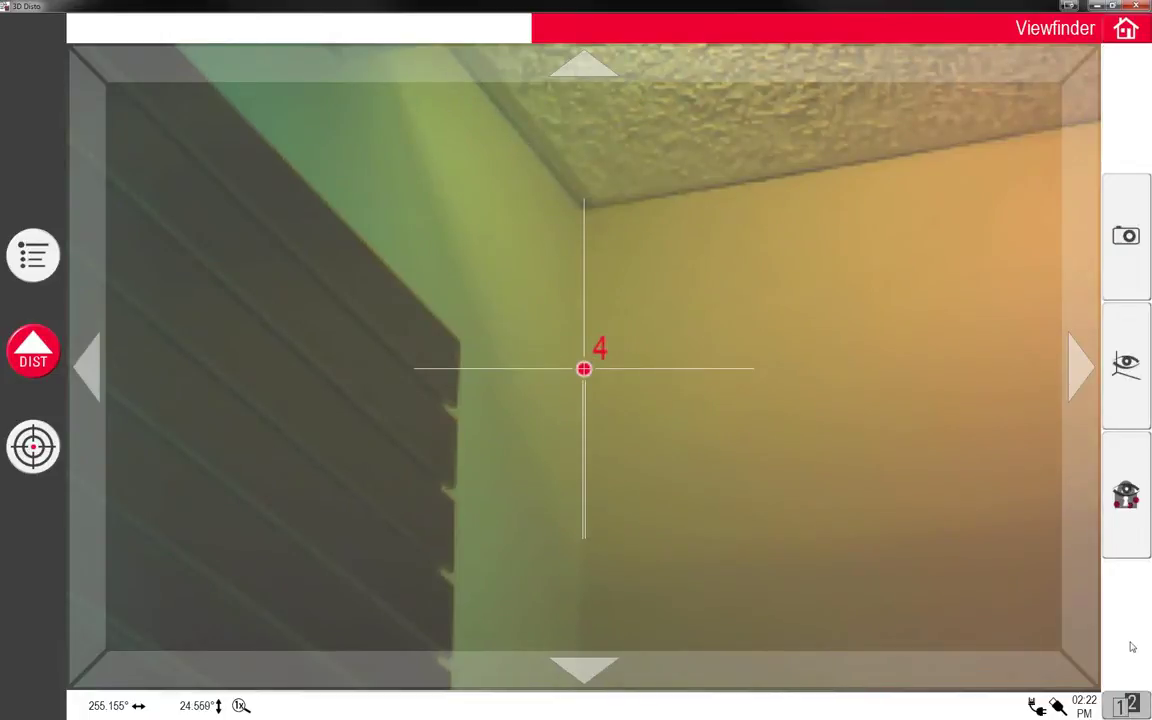
pyautogui.click(1126, 490)
pyautogui.click(566, 360)
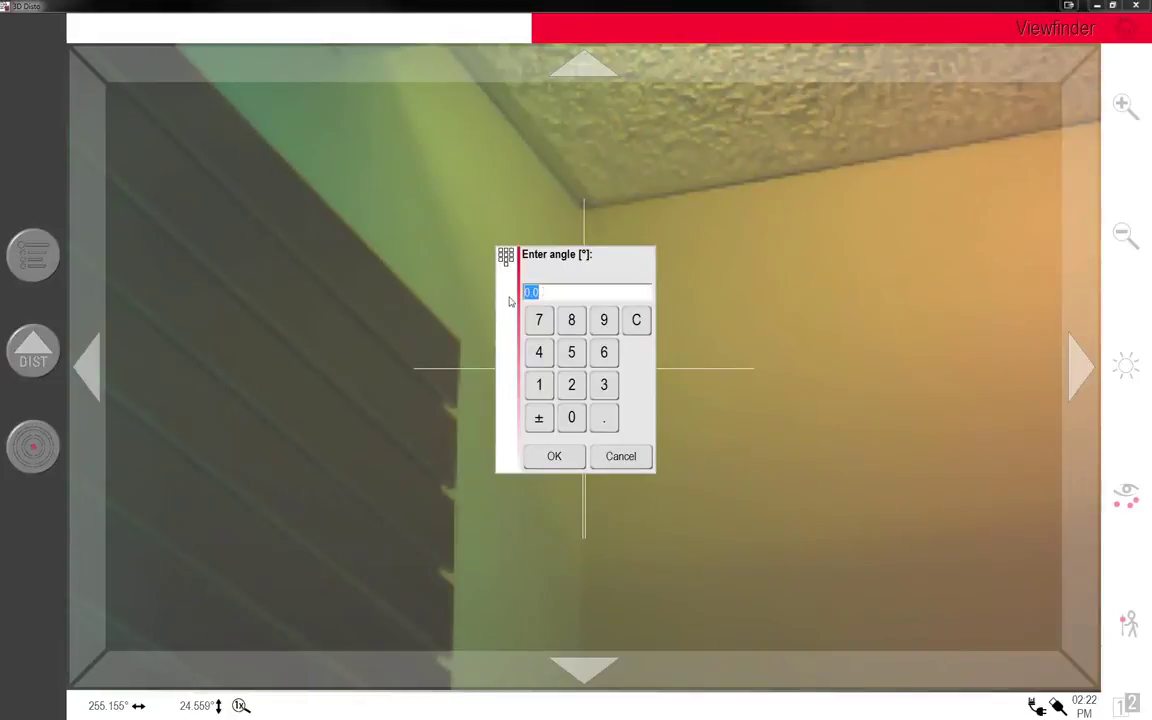
pyautogui.write('60')
pyautogui.click(554, 457)
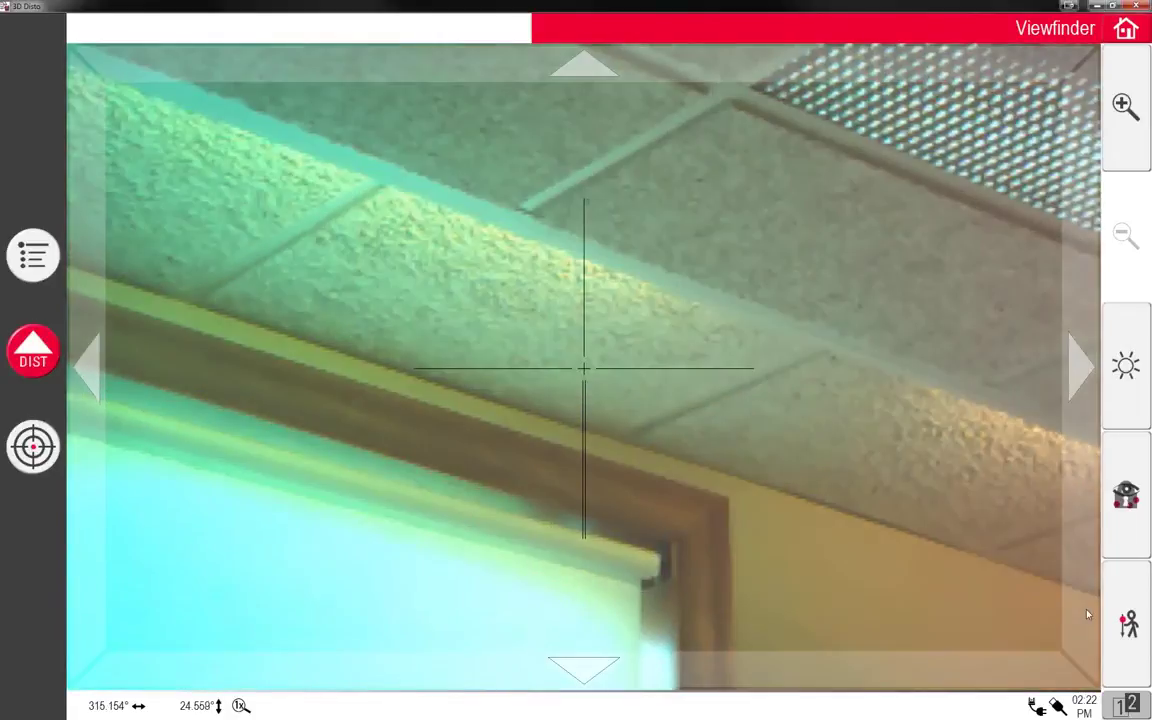
# Turn the instrument by a further custom 90°, facing ceiling tiles at 346.030°, 20.734°
pyautogui.click(1124, 360)
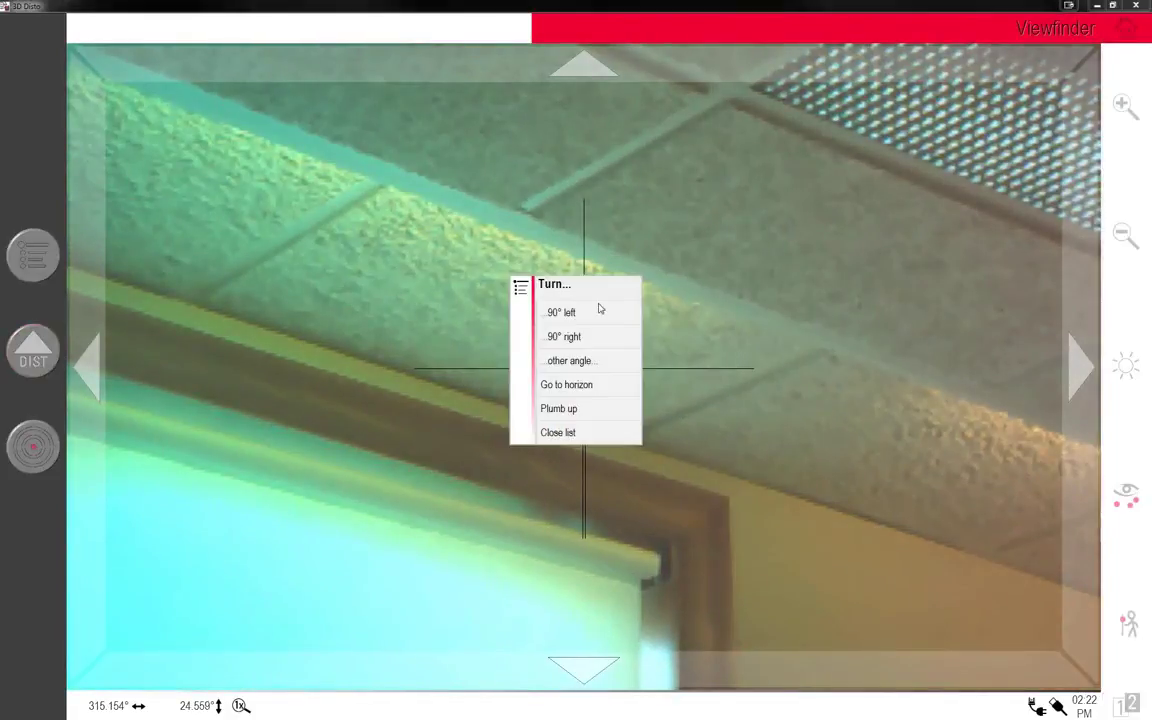
pyautogui.click(566, 360)
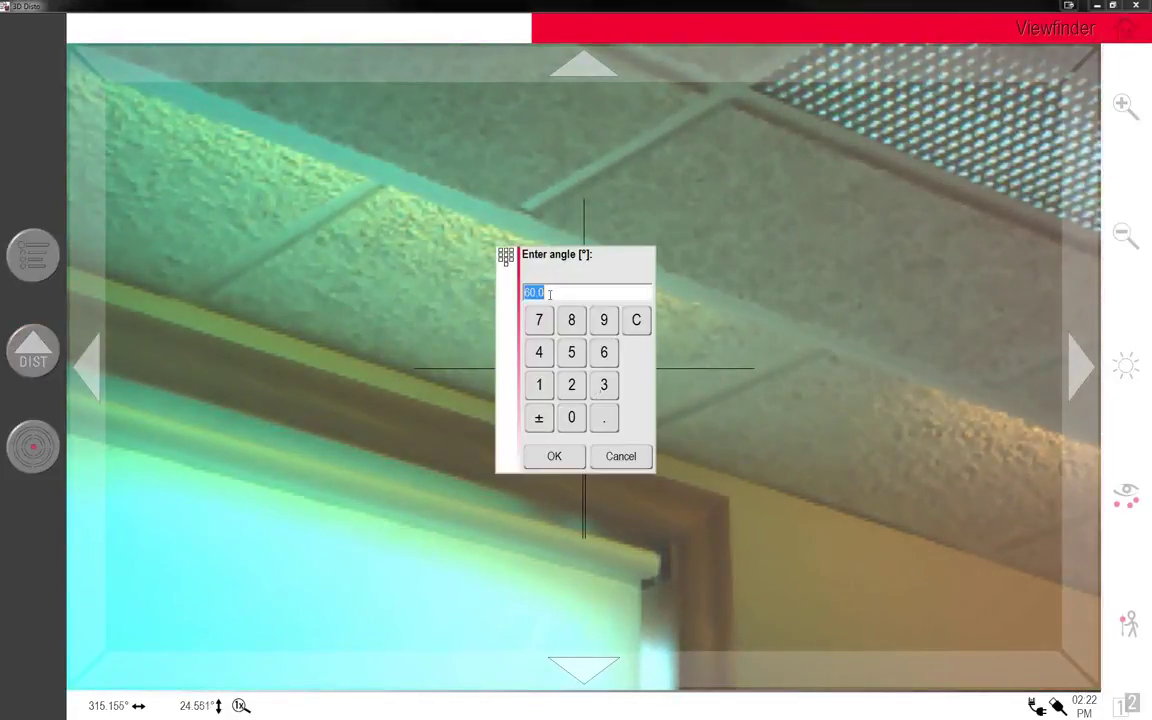
pyautogui.write('90')
pyautogui.click(554, 456)
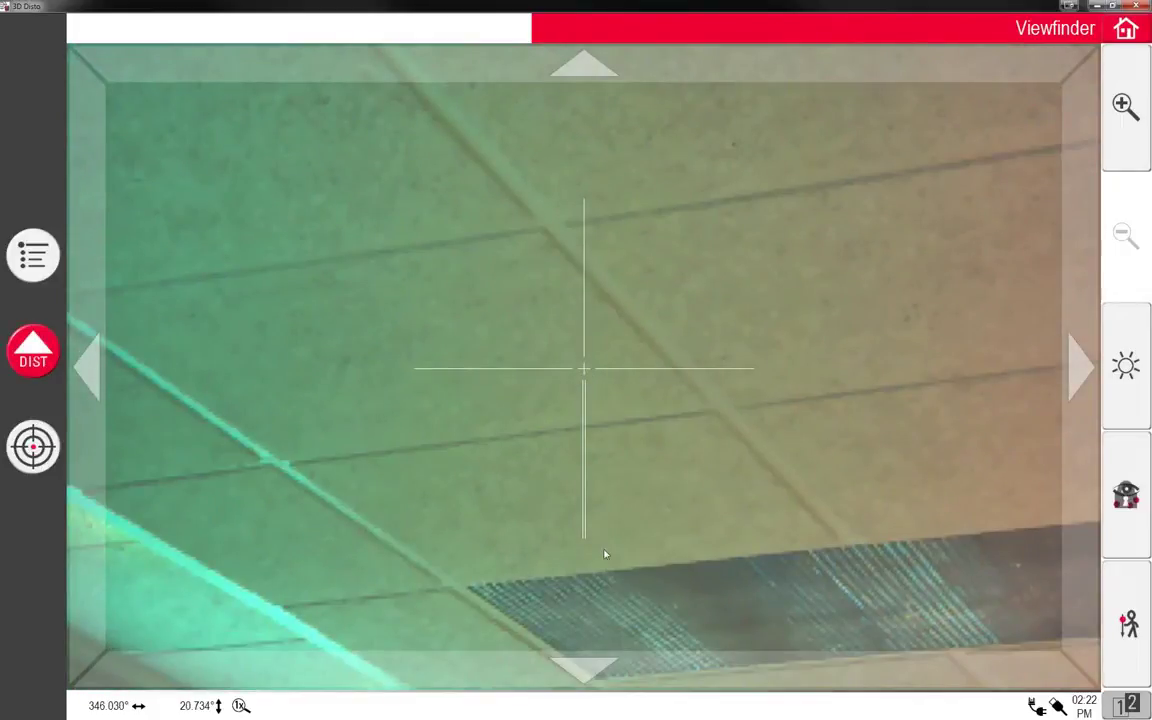
# Aim at the spot by the ceiling vent and measure it as point 5 at 346.145°, 9.658°
pyautogui.click(604, 557)
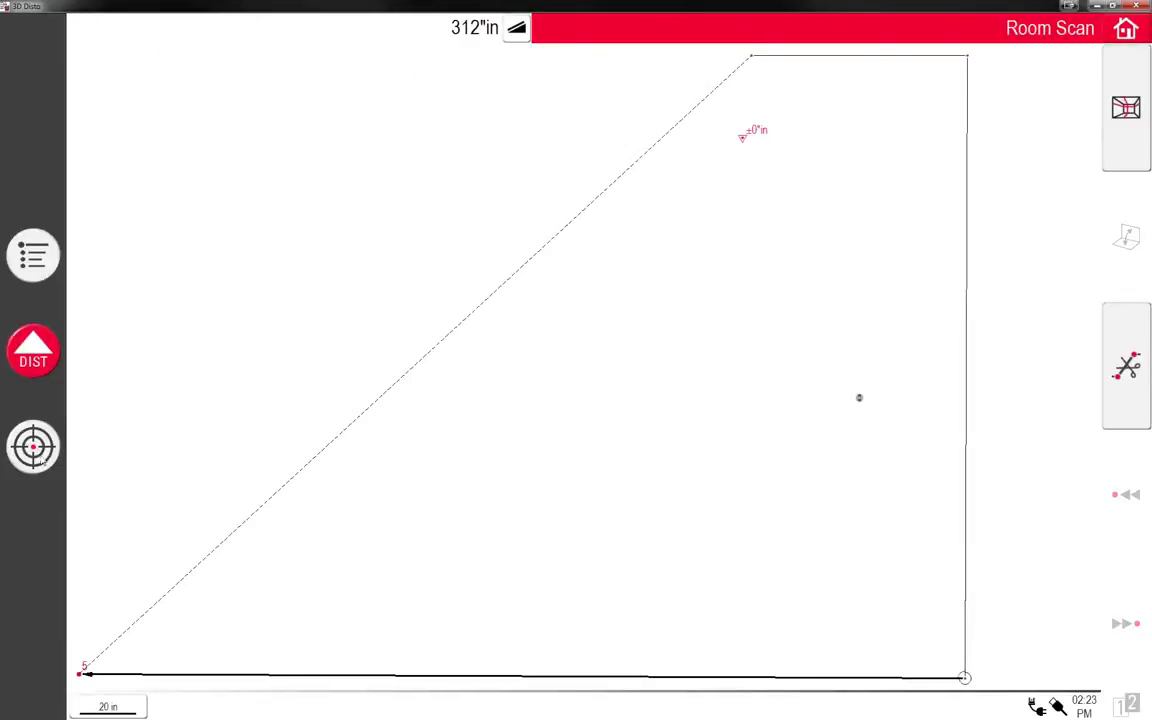
pyautogui.click(33, 447)
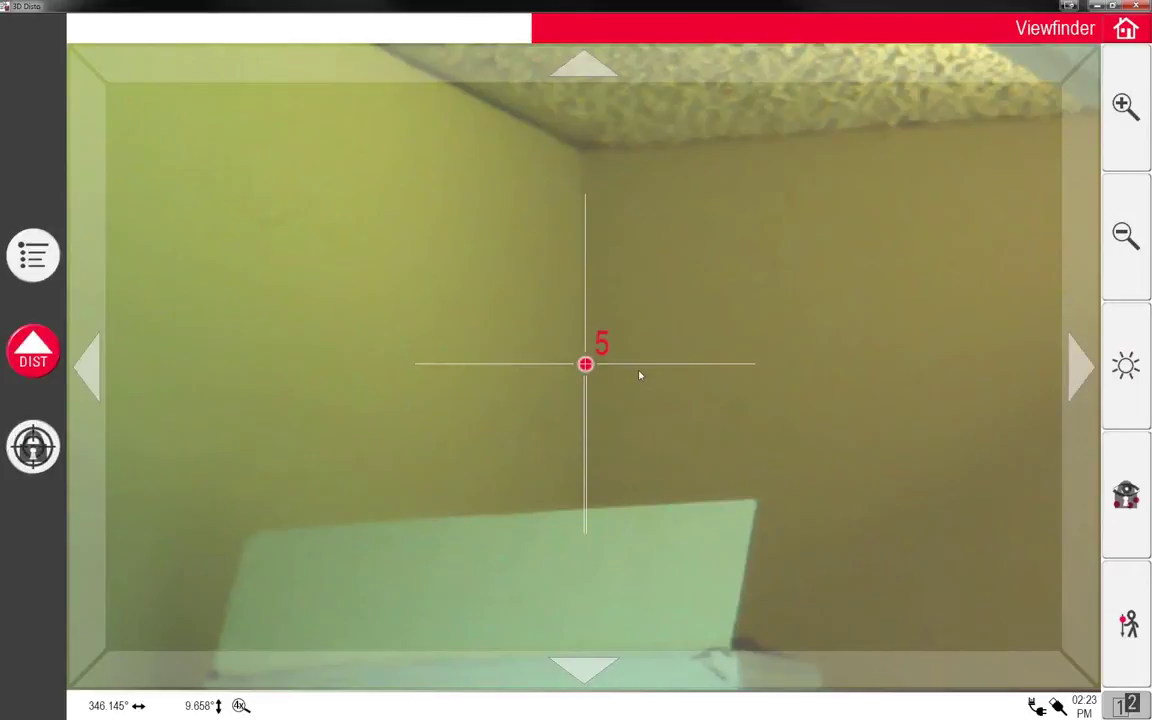
# Turn the instrument by a custom 90° so it faces the ceiling light at 76.143°, 9.659°
pyautogui.click(1127, 624)
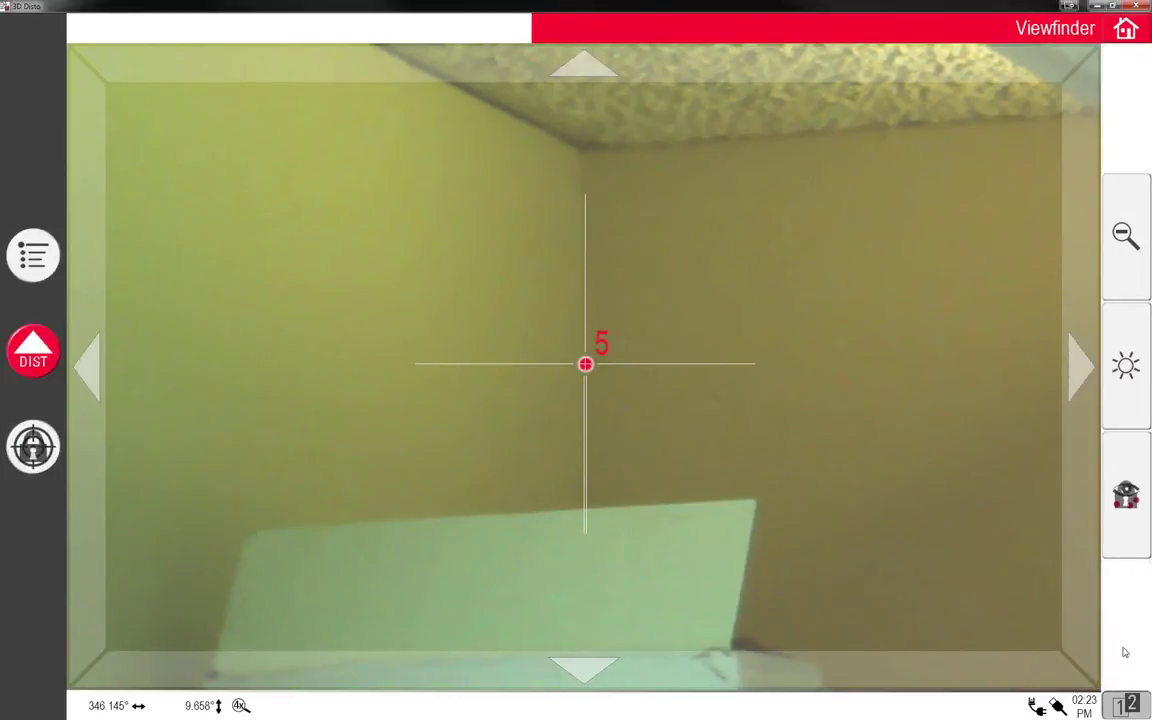
pyautogui.click(1127, 493)
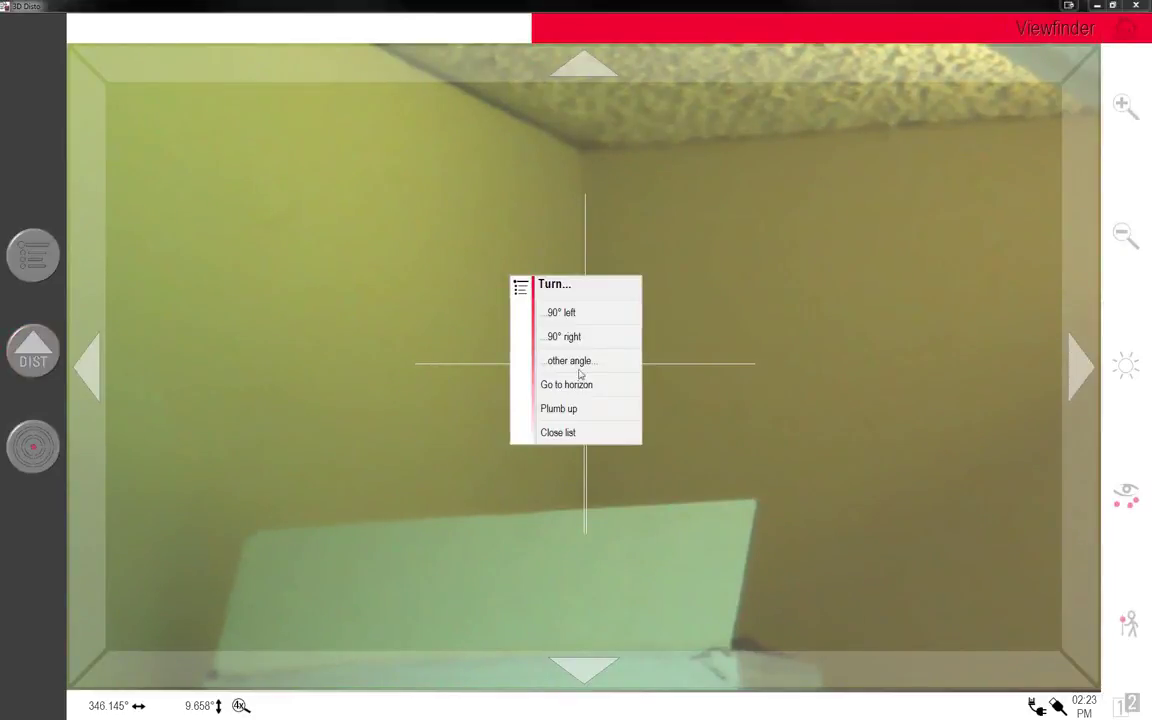
pyautogui.click(578, 364)
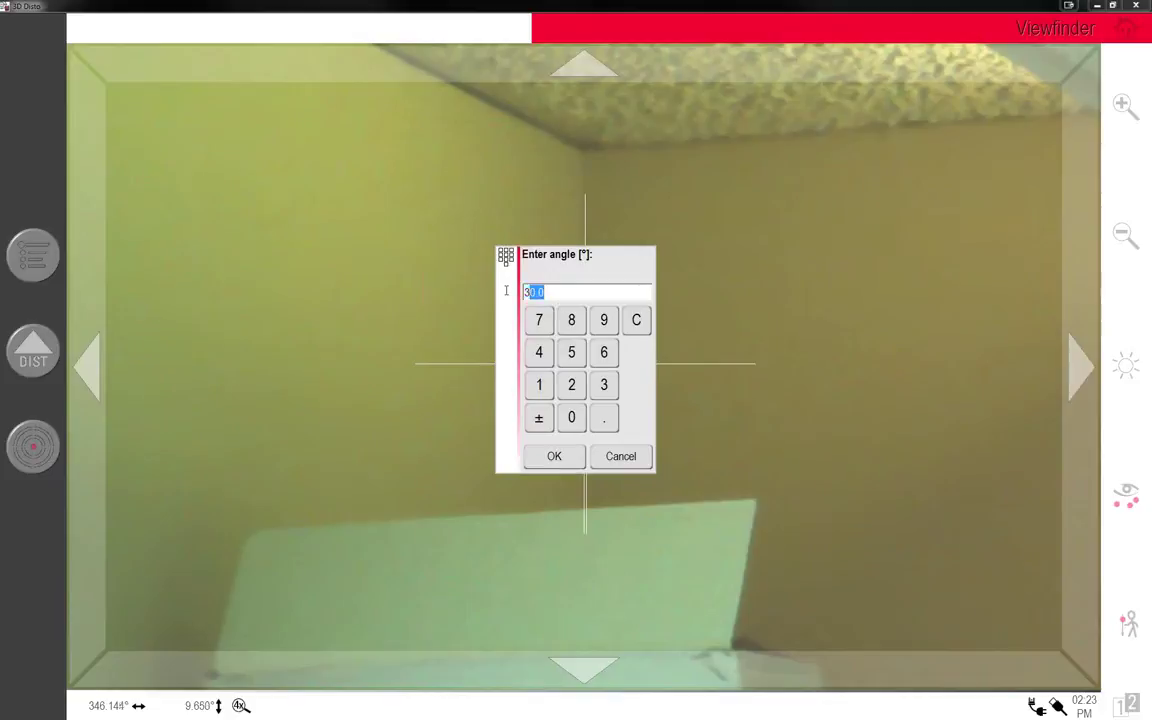
pyautogui.write('90')
pyautogui.click(549, 459)
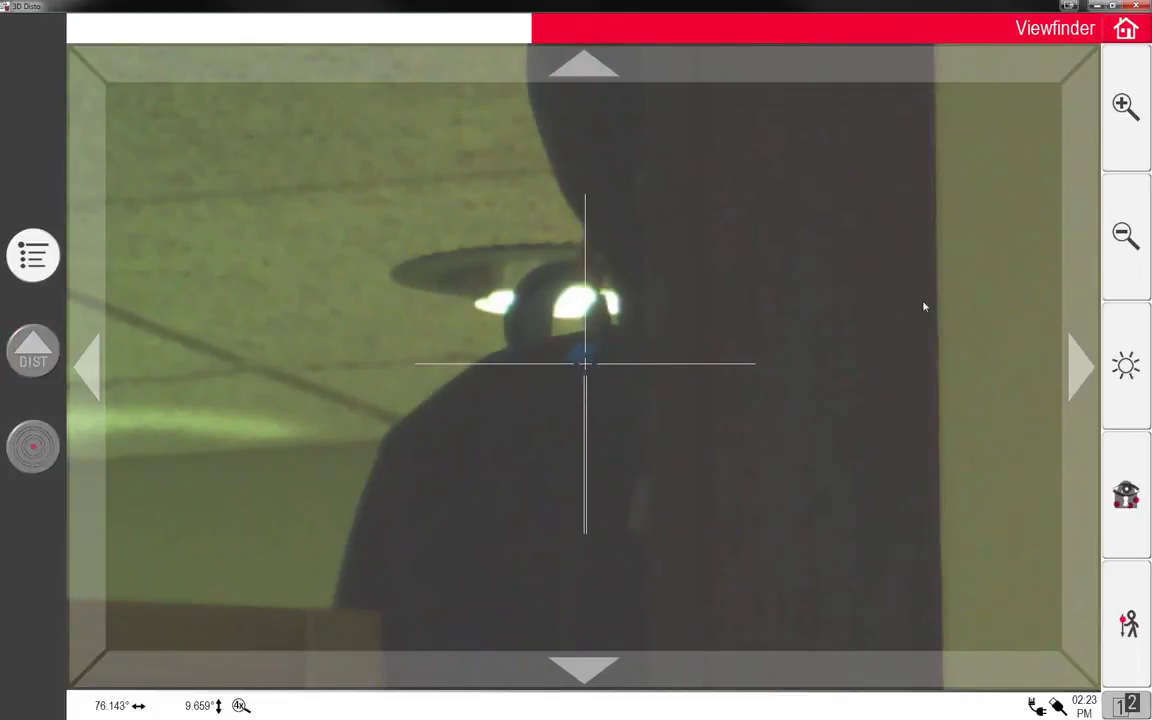
# Zoom out to 1x and swing the instrument left along the wall past the shoji screens
pyautogui.click(1124, 236)
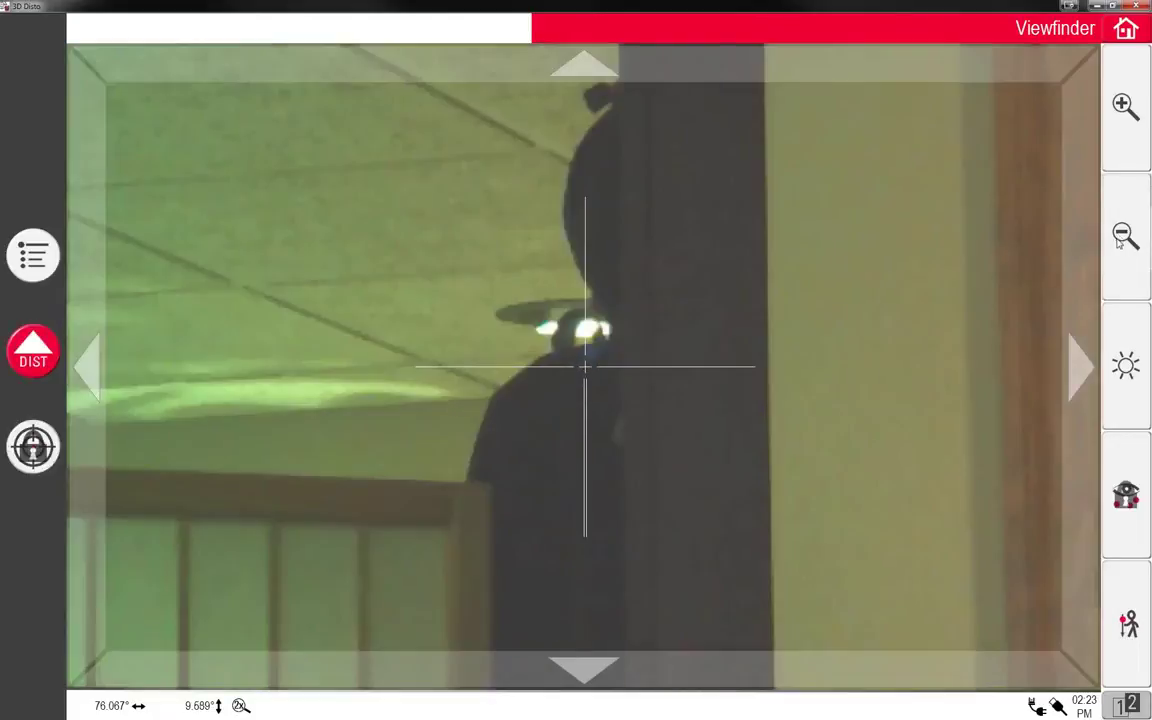
pyautogui.click(1121, 242)
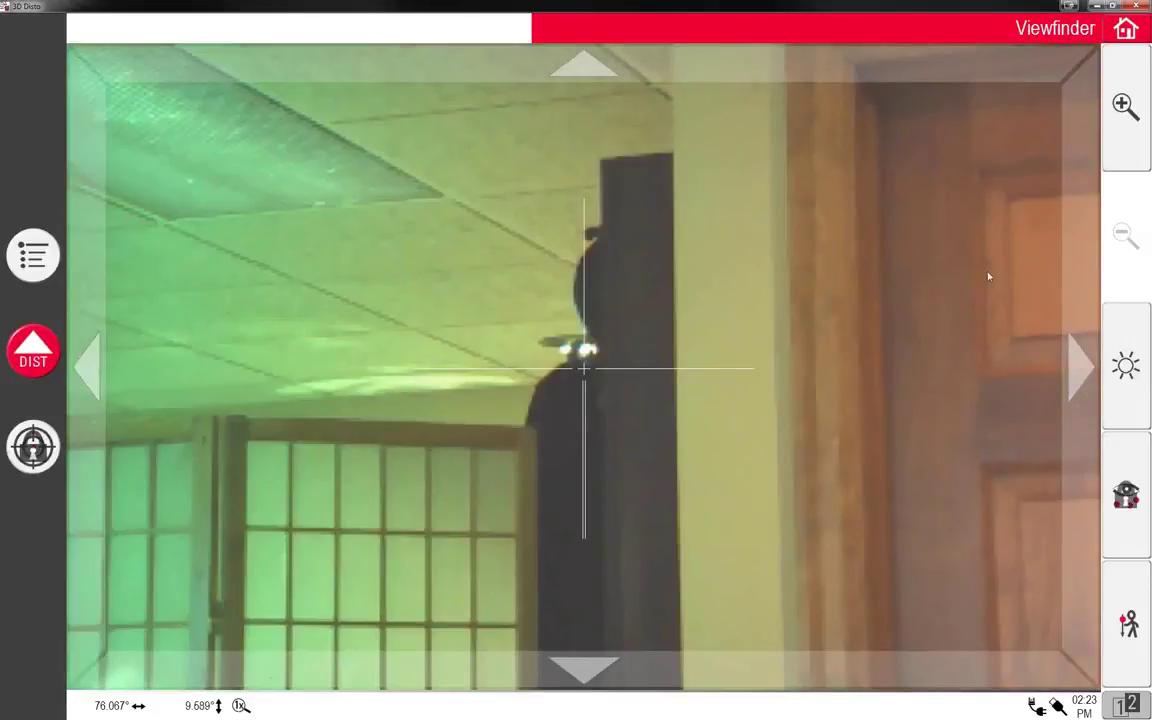
pyautogui.click(112, 455)
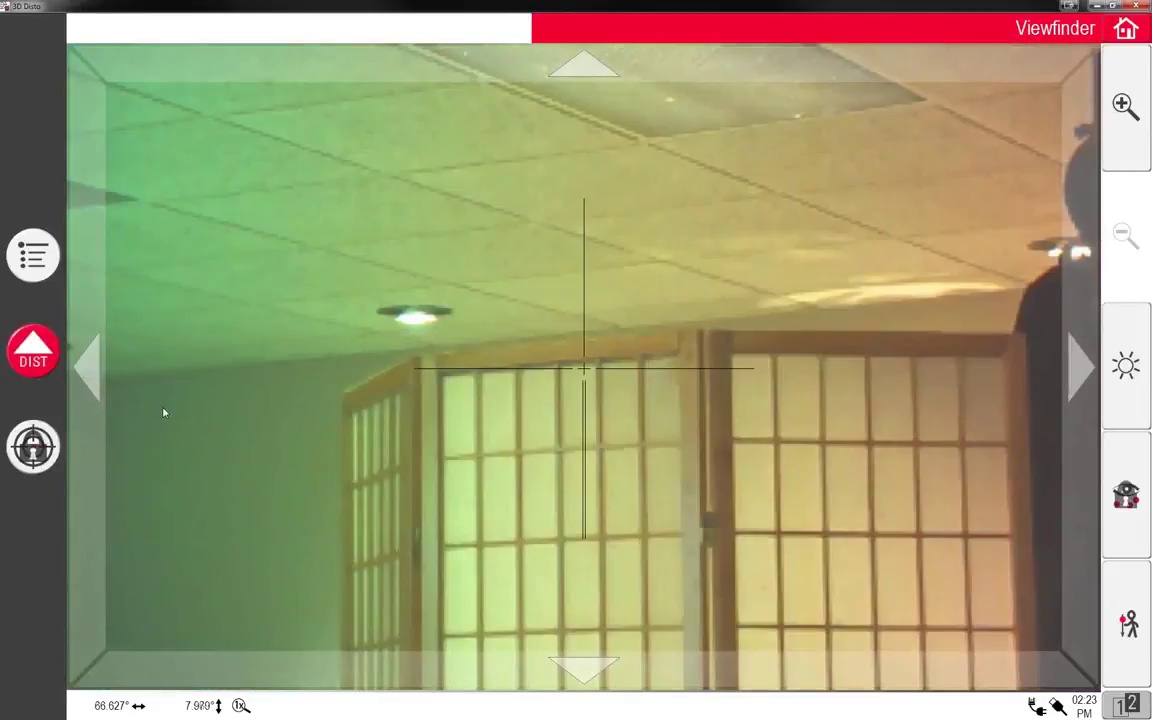
pyautogui.click(165, 412)
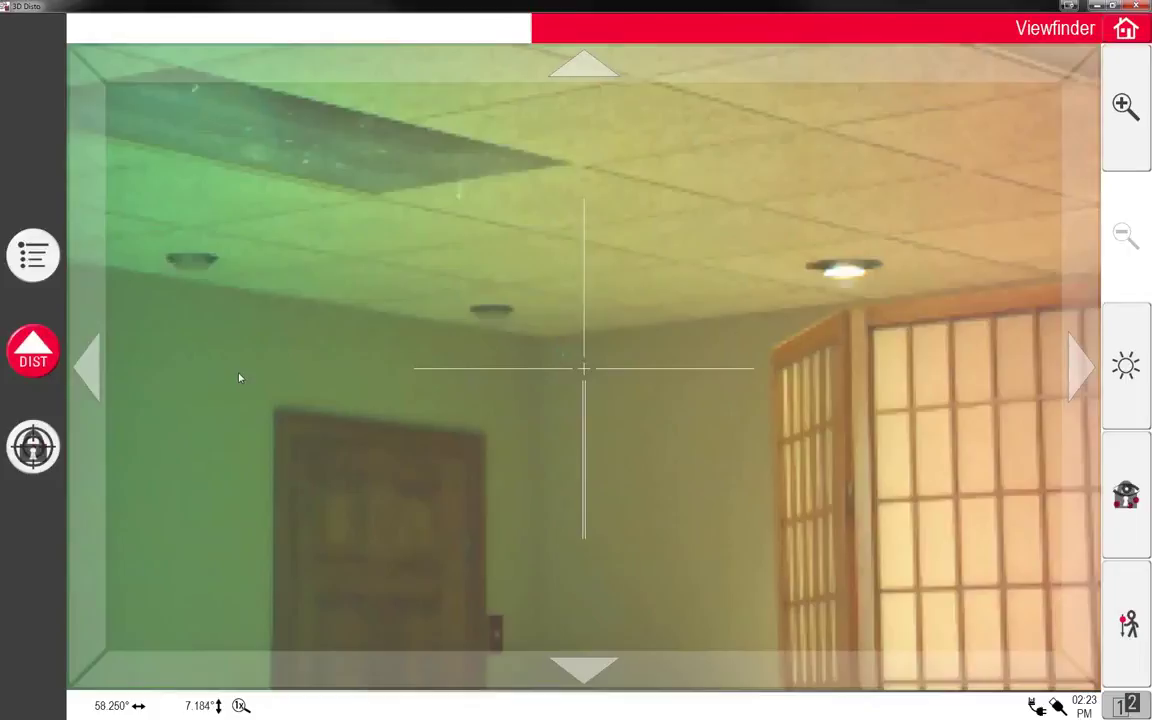
pyautogui.click(214, 370)
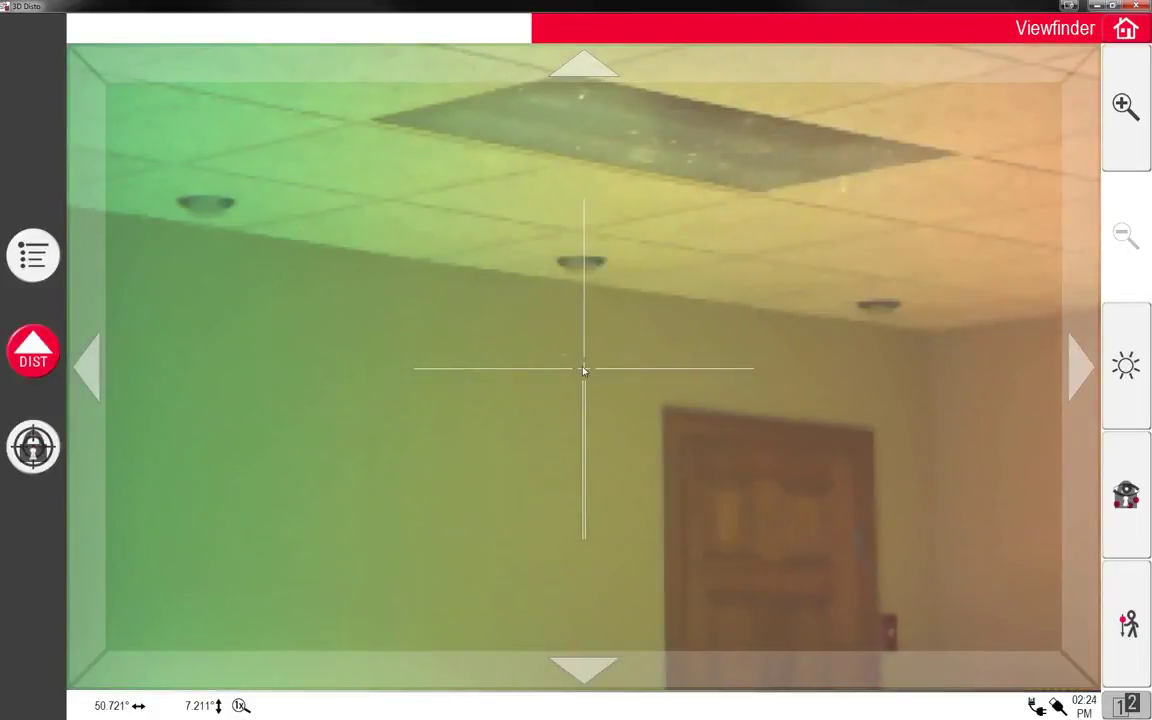
pyautogui.click(231, 347)
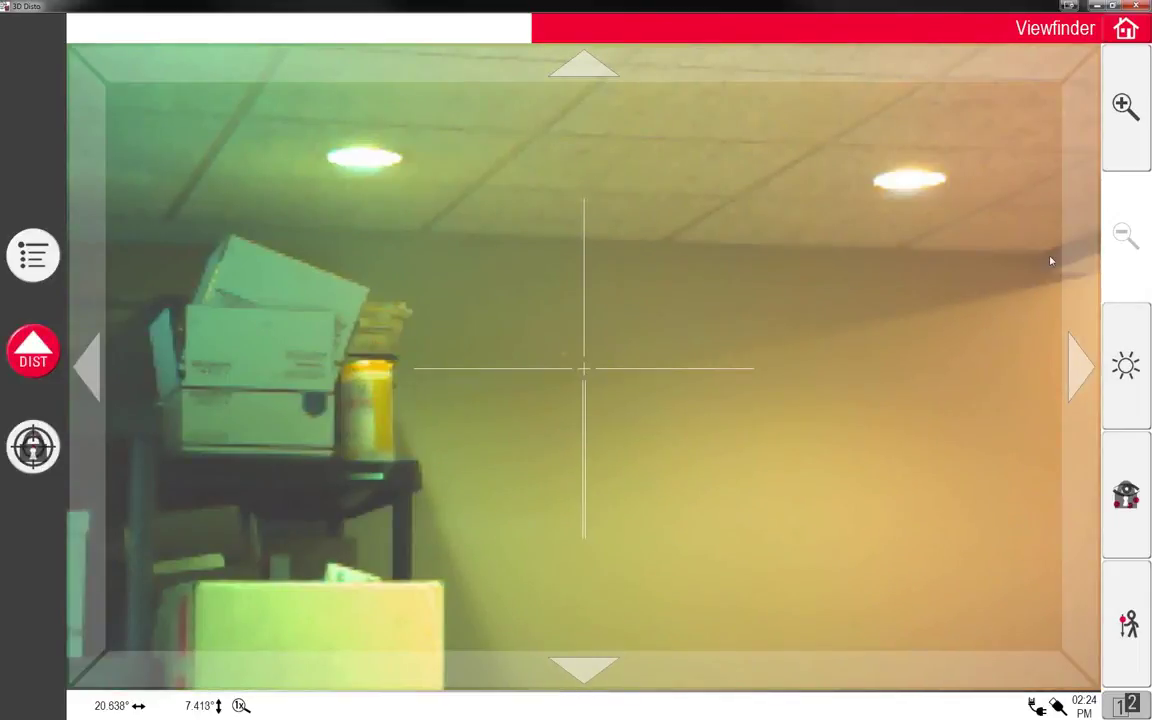
# Aim at the next ceiling-wall corner at 2x zoom and measure it as point 6
pyautogui.click(1051, 264)
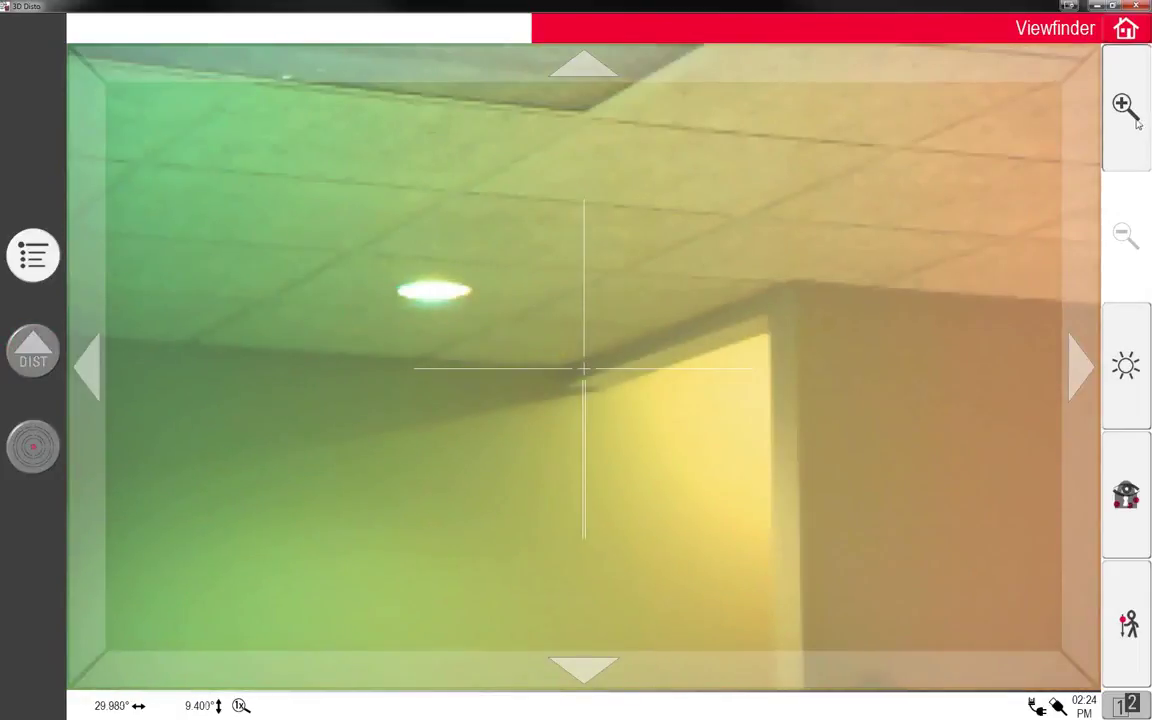
pyautogui.click(1136, 119)
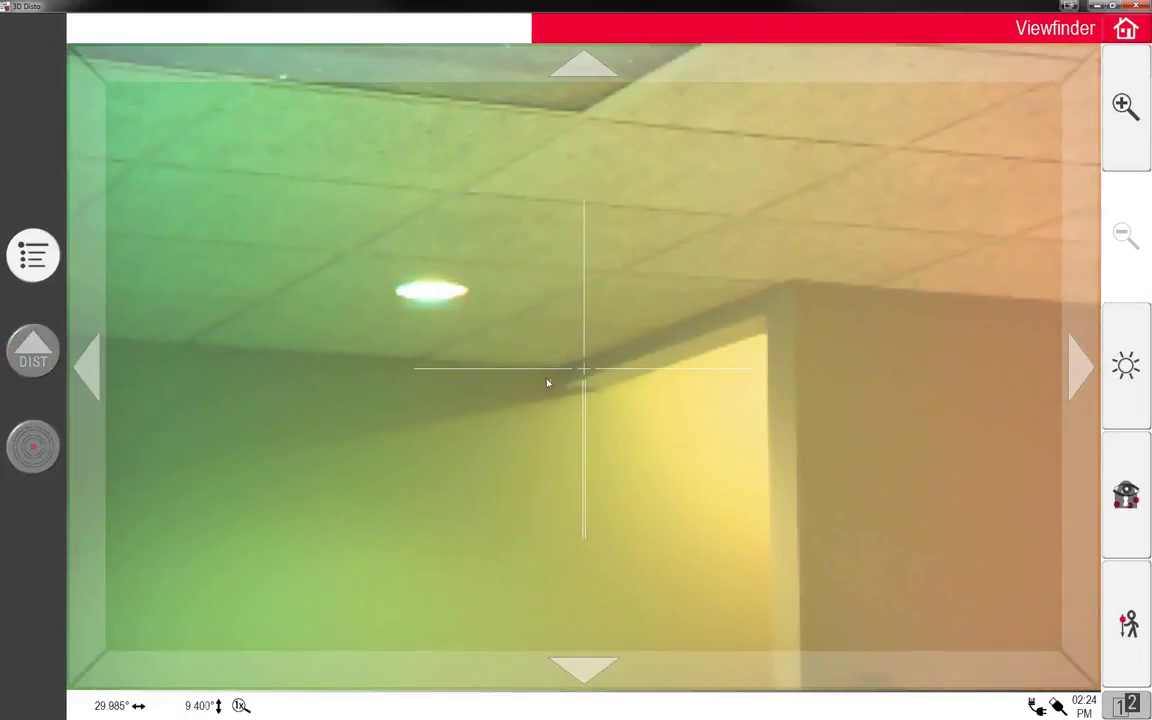
pyautogui.click(33, 358)
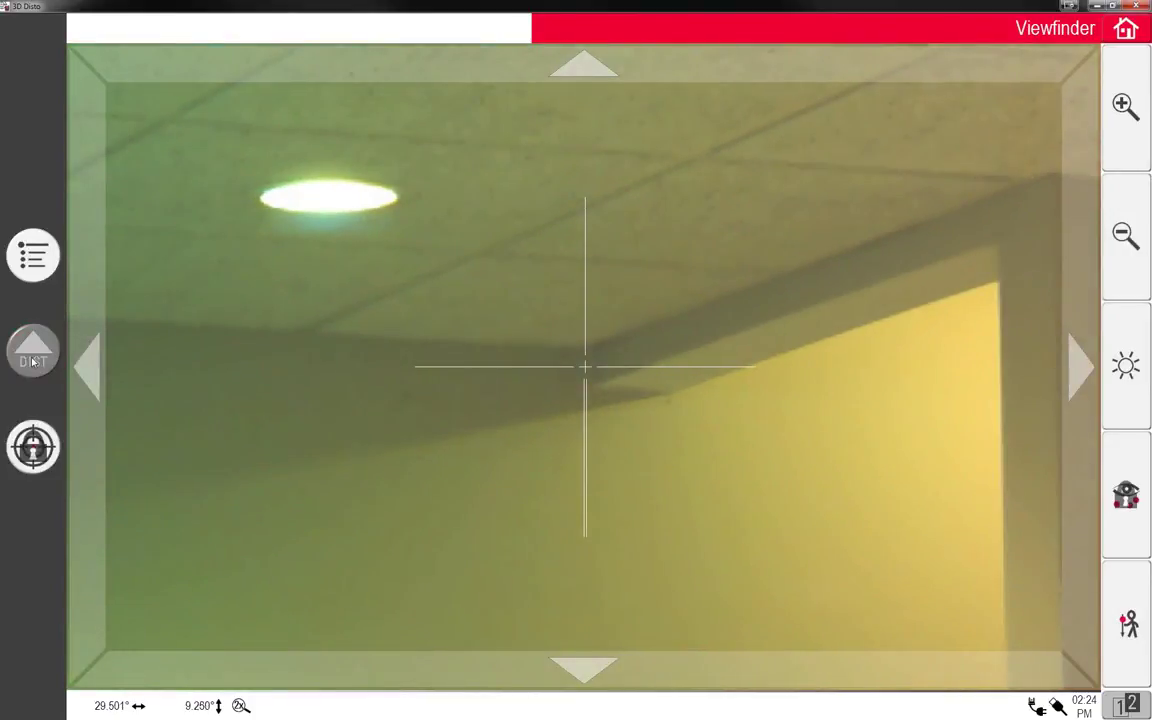
pyautogui.click(964, 260)
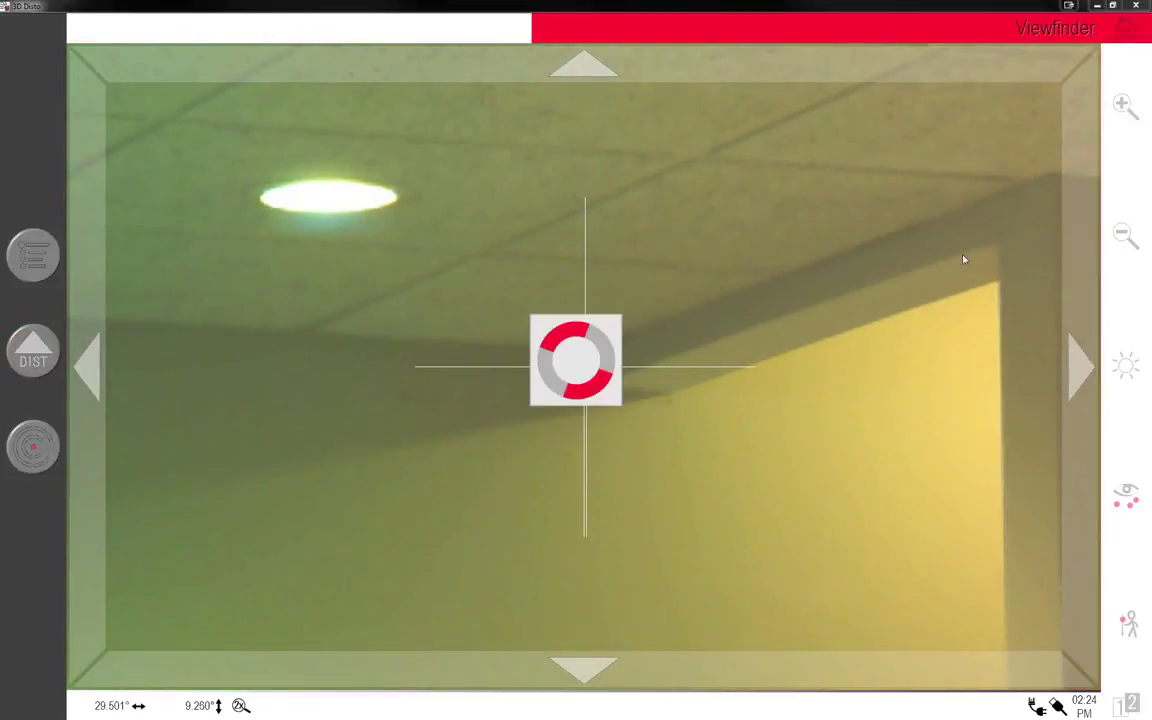
# Measure the next ceiling corner as point 7, then turn 60° to face the wooden door
pyautogui.click(1054, 192)
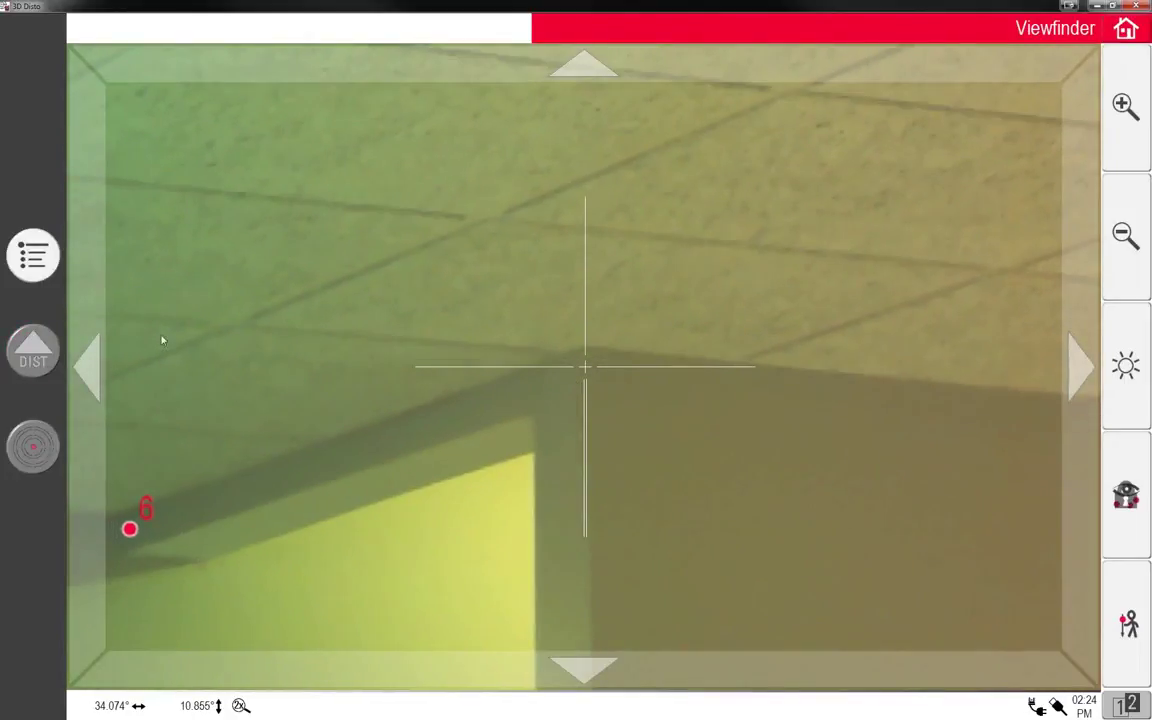
pyautogui.click(34, 352)
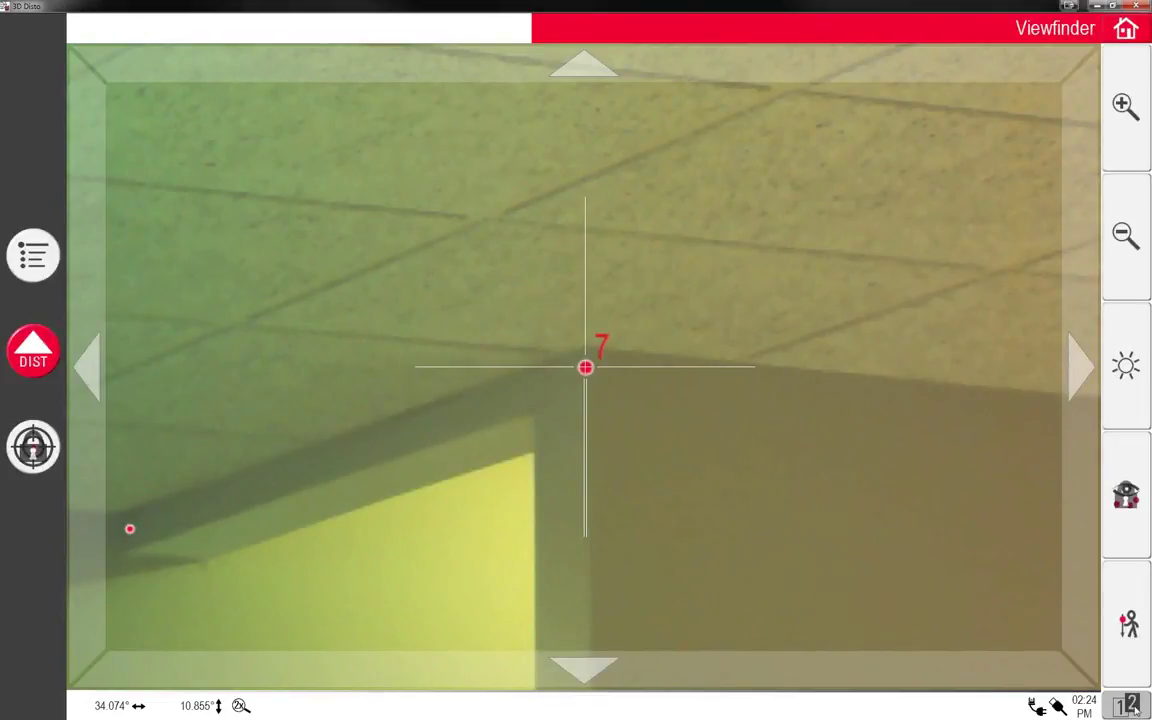
pyautogui.click(1124, 489)
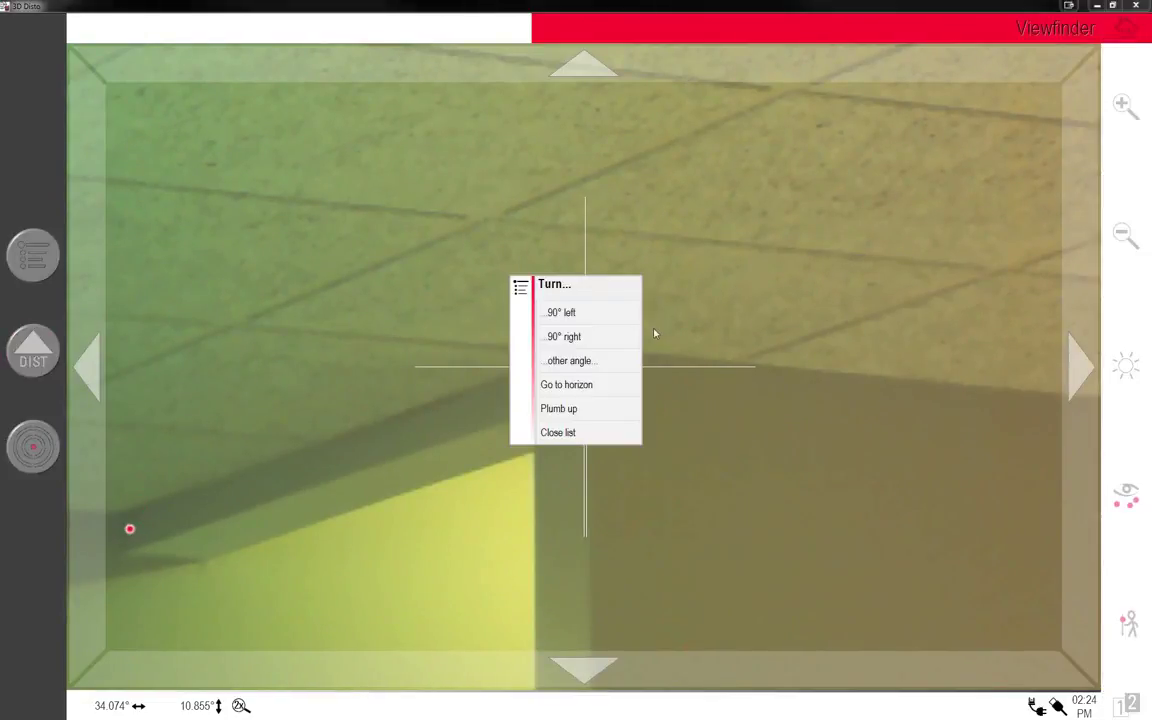
pyautogui.click(567, 360)
pyautogui.write('6')
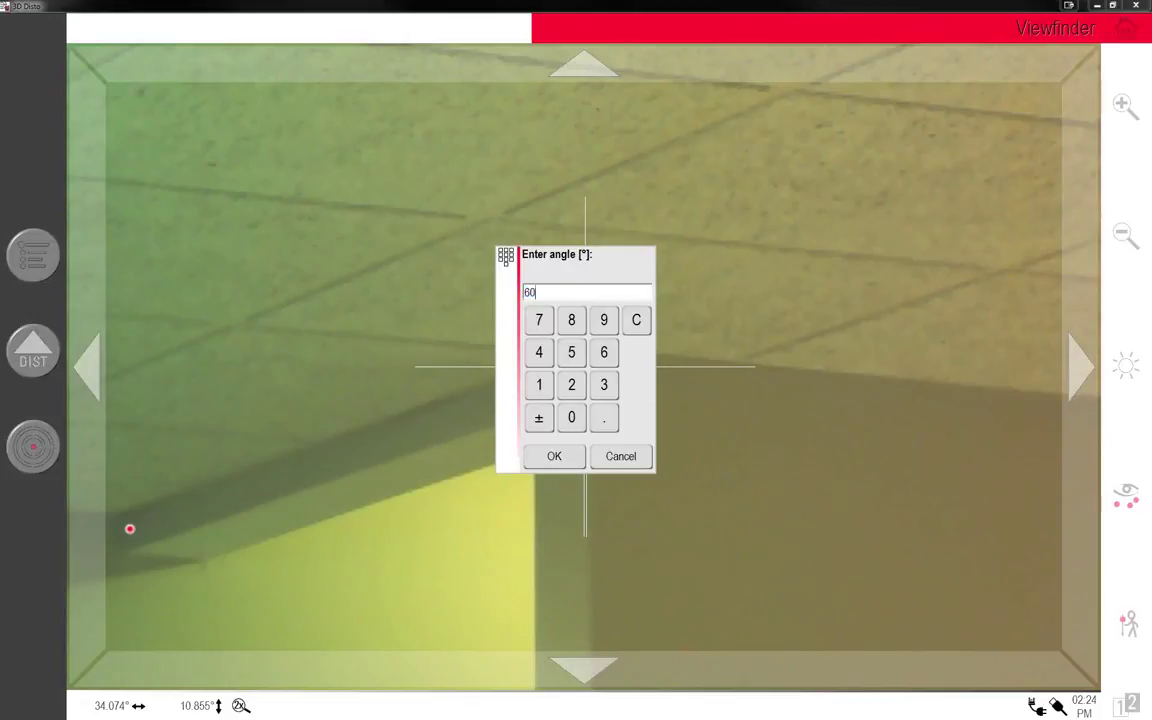
pyautogui.write('0')
pyautogui.click(554, 456)
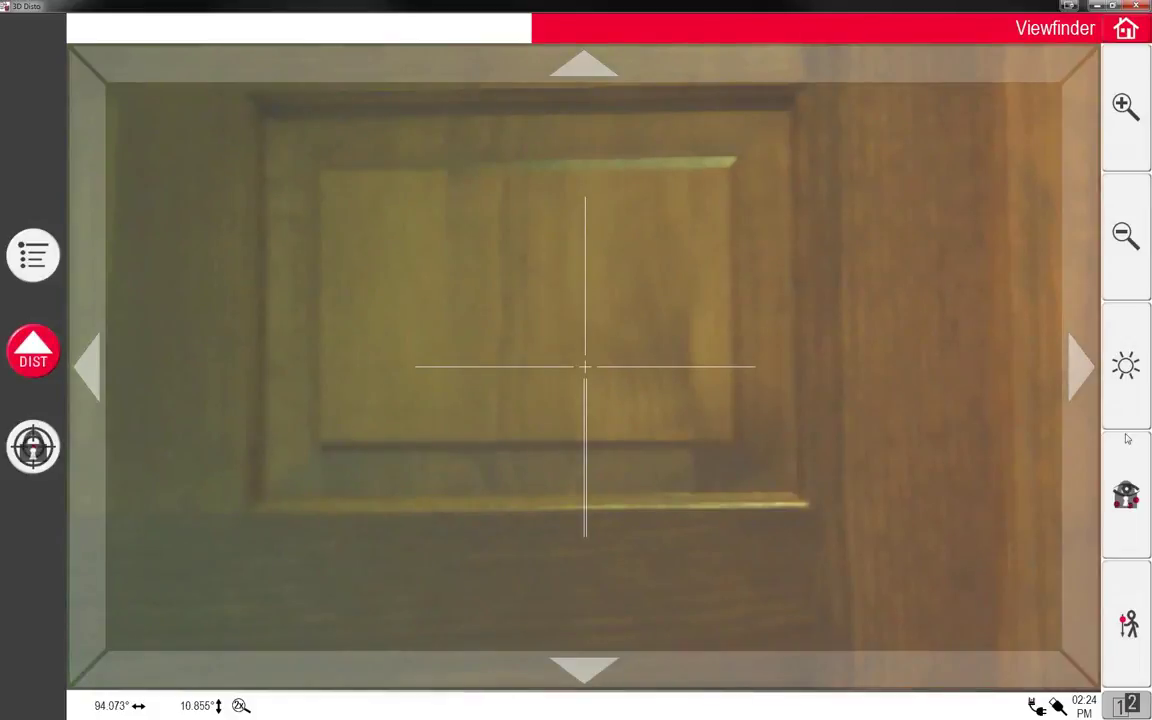
# At 1x zoom, aim at the wall-ceiling corner above the door and measure it as point 8
pyautogui.click(1120, 238)
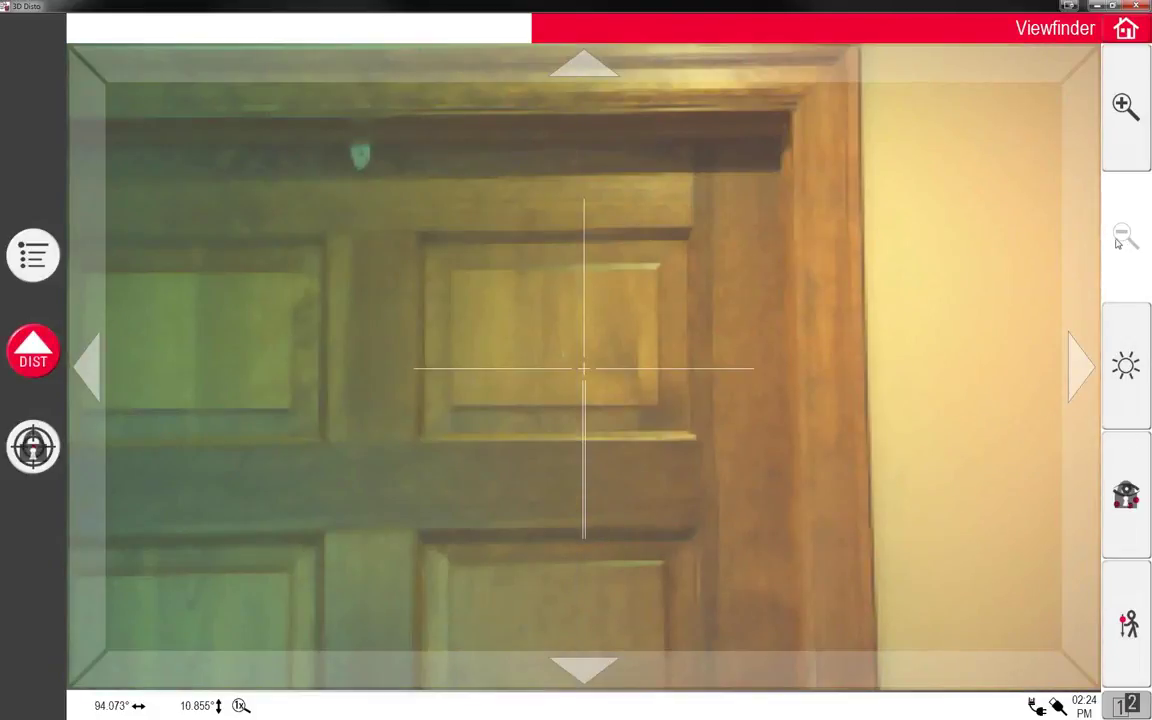
pyautogui.click(233, 208)
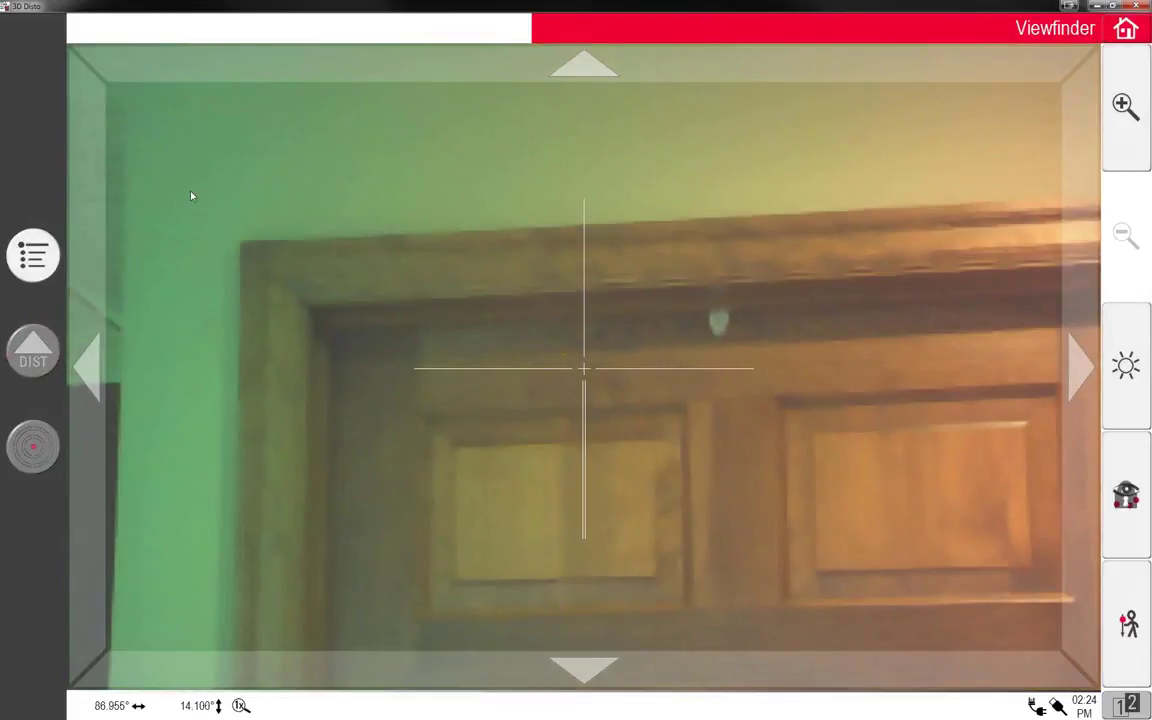
pyautogui.click(198, 170)
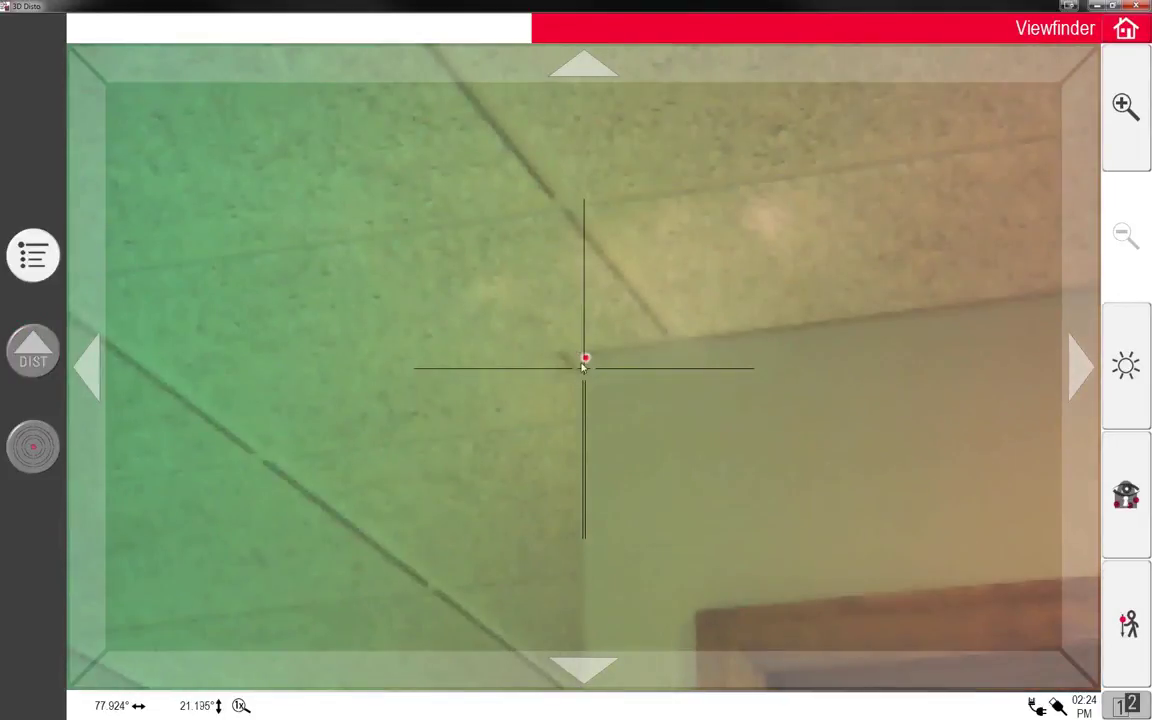
pyautogui.click(38, 360)
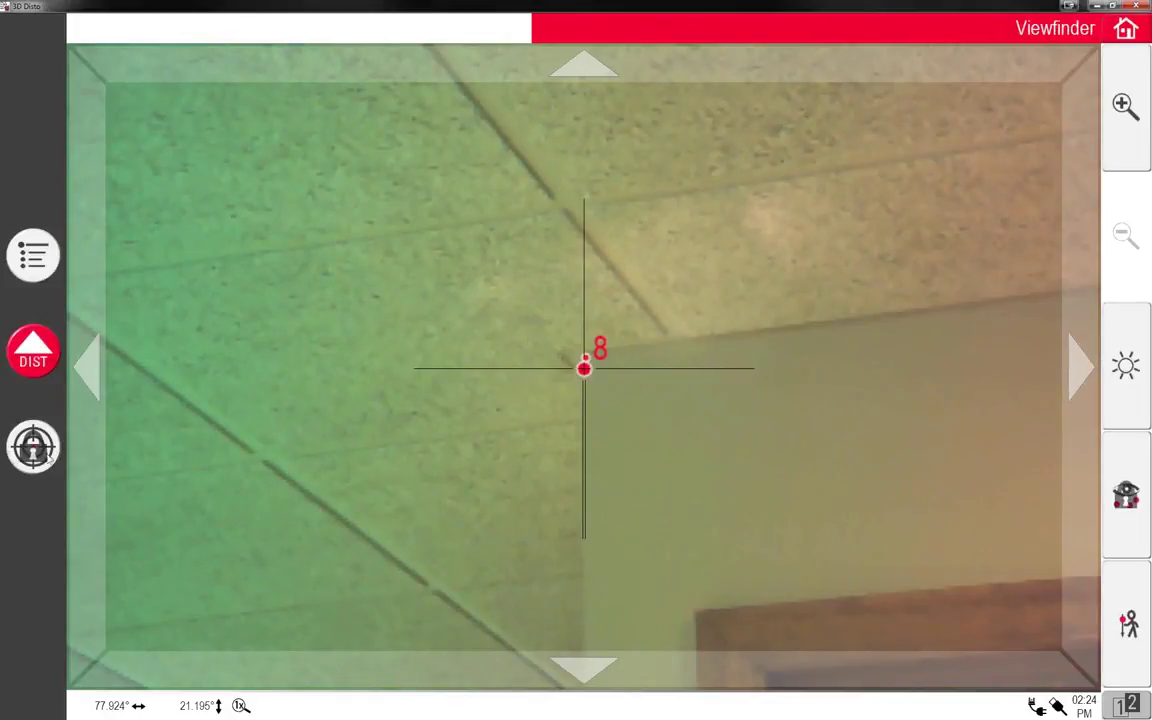